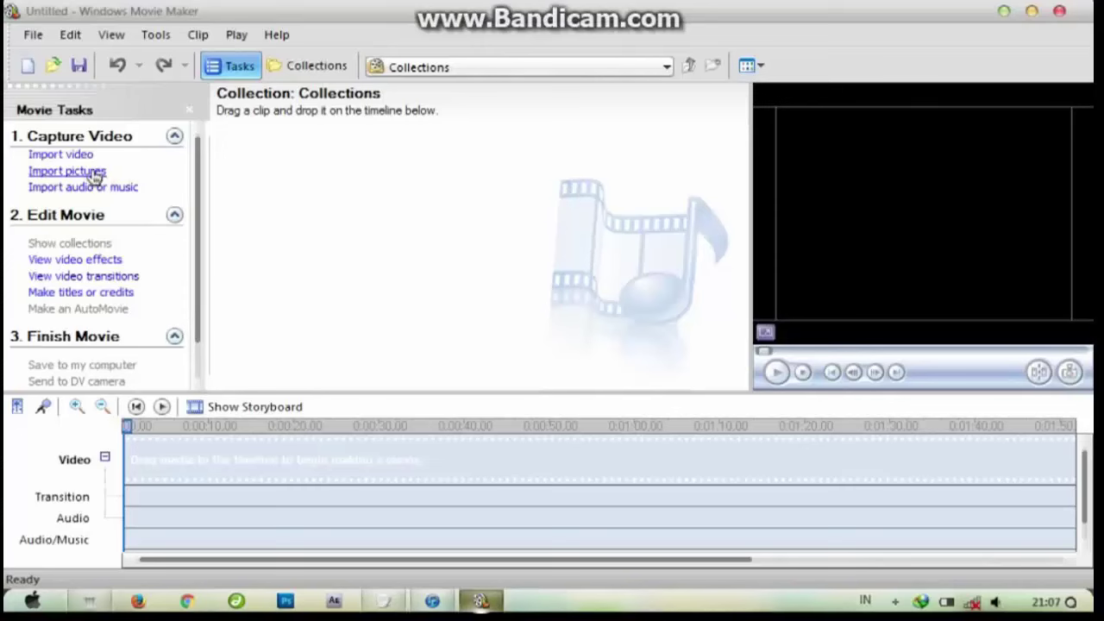
- Import the pictures 32-riem, bayern-2014-2015, Bayern-Munich-Allianz-Arena-Wallpaper, Bayern-Munich-Allianz-Arena-Wallpaper-11, Desert and kk from the Originals folder
{"action": "left_click", "coordinate": [95, 175]}
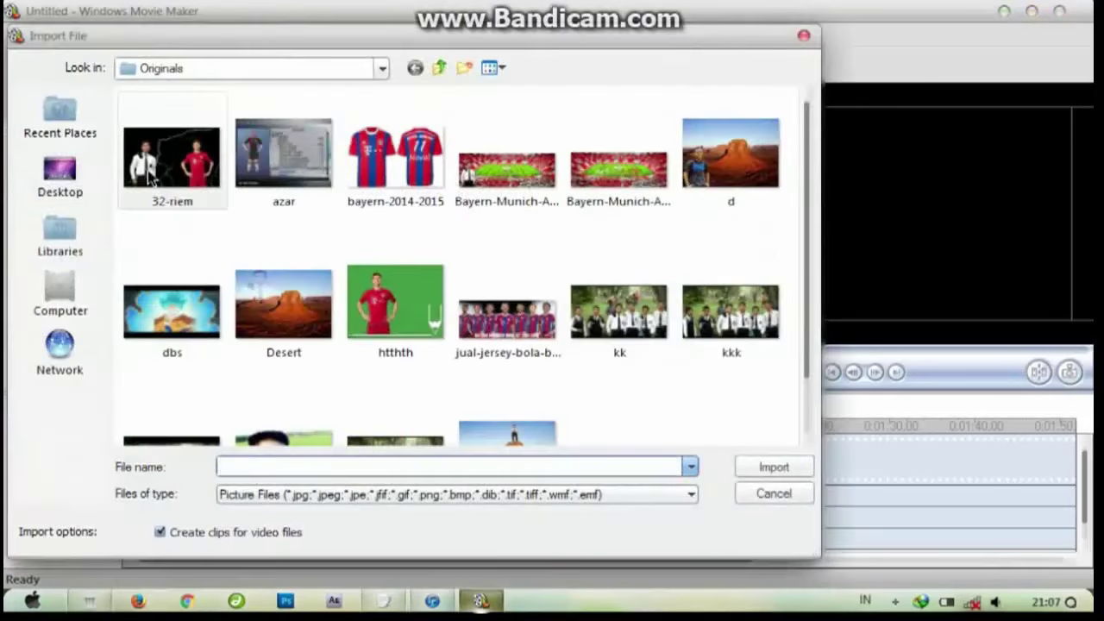
{"action": "left_click", "coordinate": [149, 175]}
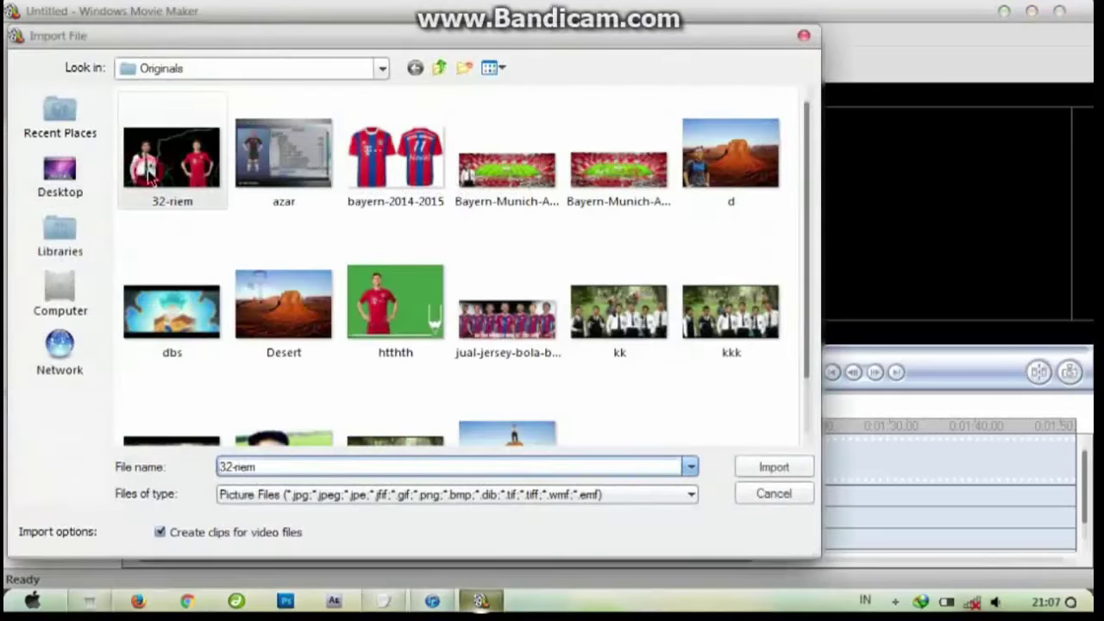
{"action": "left_click", "coordinate": [401, 202], "text": "ctrl"}
{"action": "left_click", "coordinate": [509, 177], "text": "ctrl"}
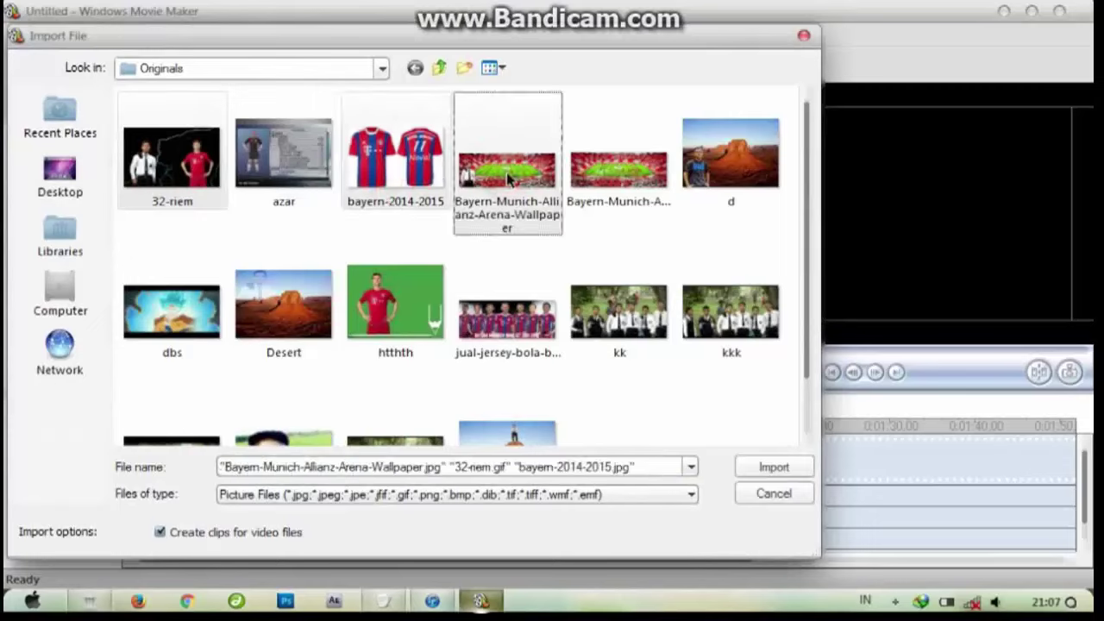
{"action": "left_click", "coordinate": [619, 169], "text": "ctrl"}
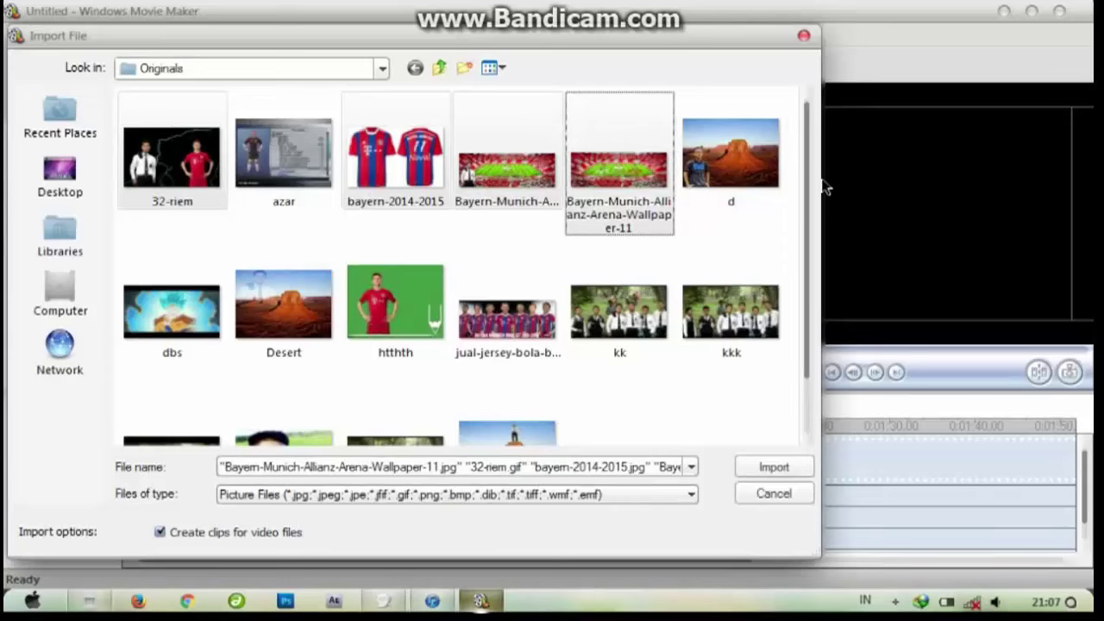
{"action": "scroll", "coordinate": [807, 172], "scroll_direction": "down", "scroll_amount": 2}
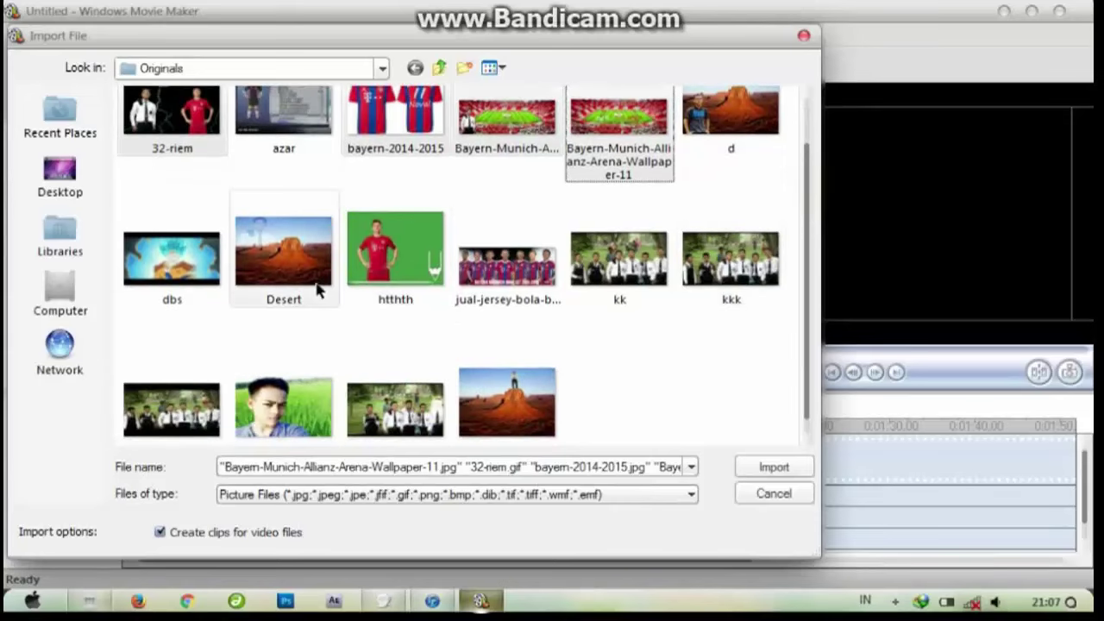
{"action": "left_click", "coordinate": [291, 276], "text": "ctrl"}
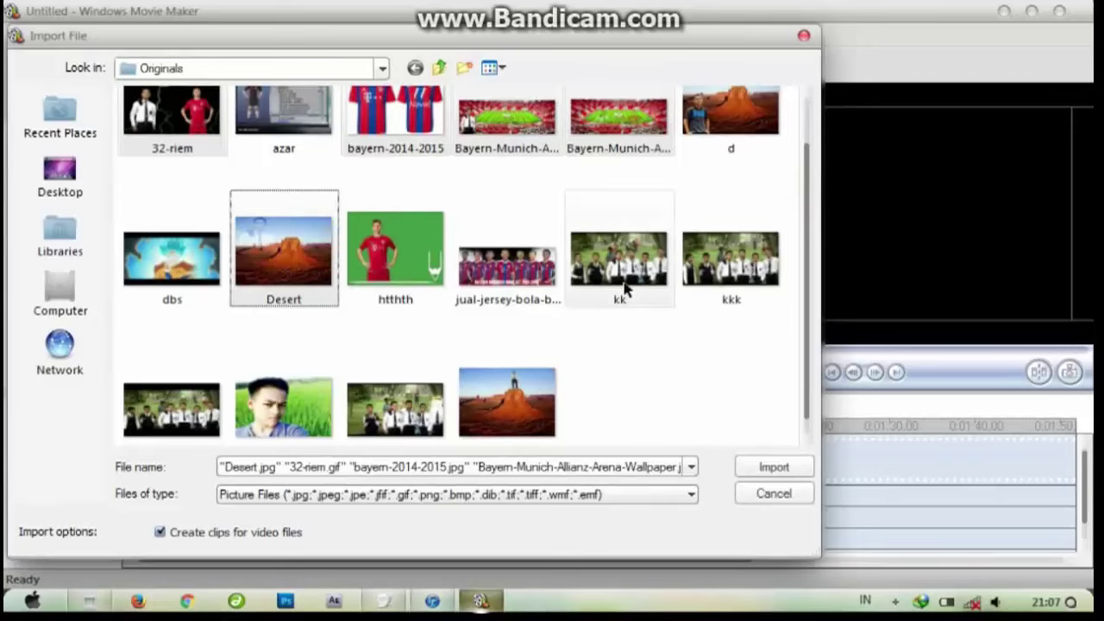
{"action": "left_click", "coordinate": [624, 290], "text": "ctrl"}
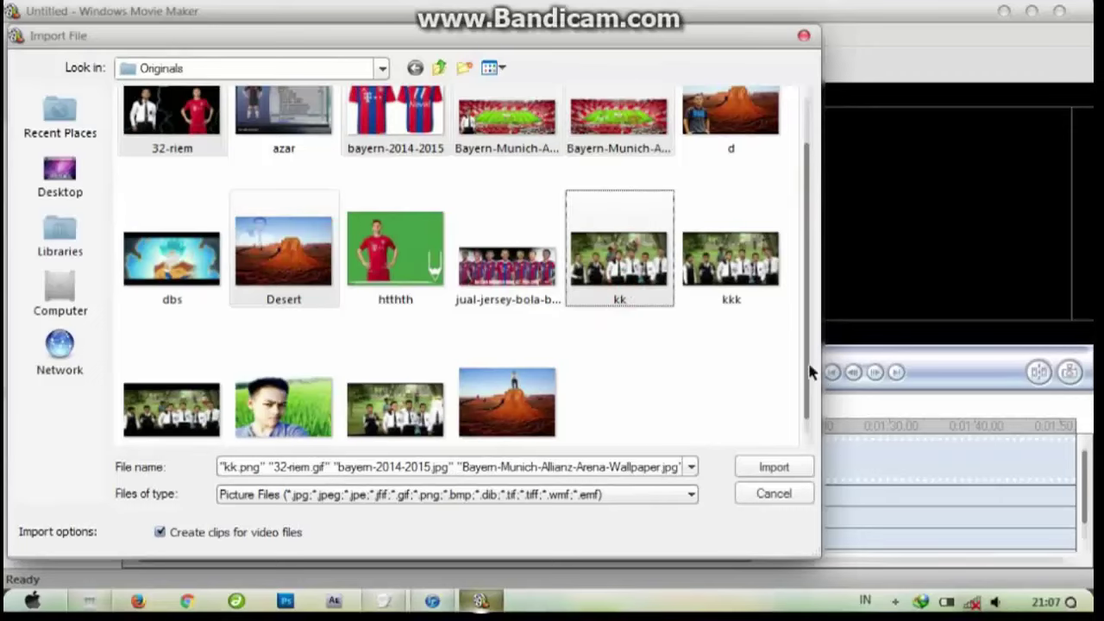
{"action": "mouse_move", "coordinate": [802, 361]}
{"action": "left_mouse_down"}
{"action": "mouse_move", "coordinate": [794, 313]}
{"action": "mouse_move", "coordinate": [798, 364]}
{"action": "left_mouse_up"}
{"action": "left_click", "coordinate": [761, 469]}
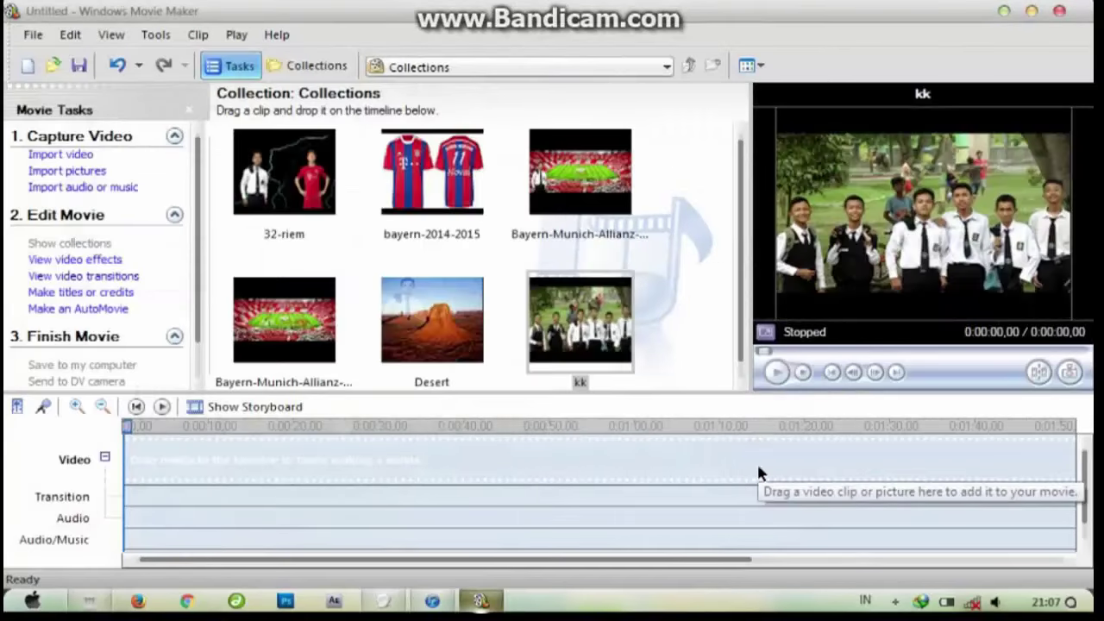
- Place 32-riem, bayern-2014-2015 and Bayern-Munich-Allianz-Arena-Wallpaper one after another on the timeline's video track
{"action": "left_click_drag", "start_coordinate": [739, 289], "coordinate": [733, 246]}
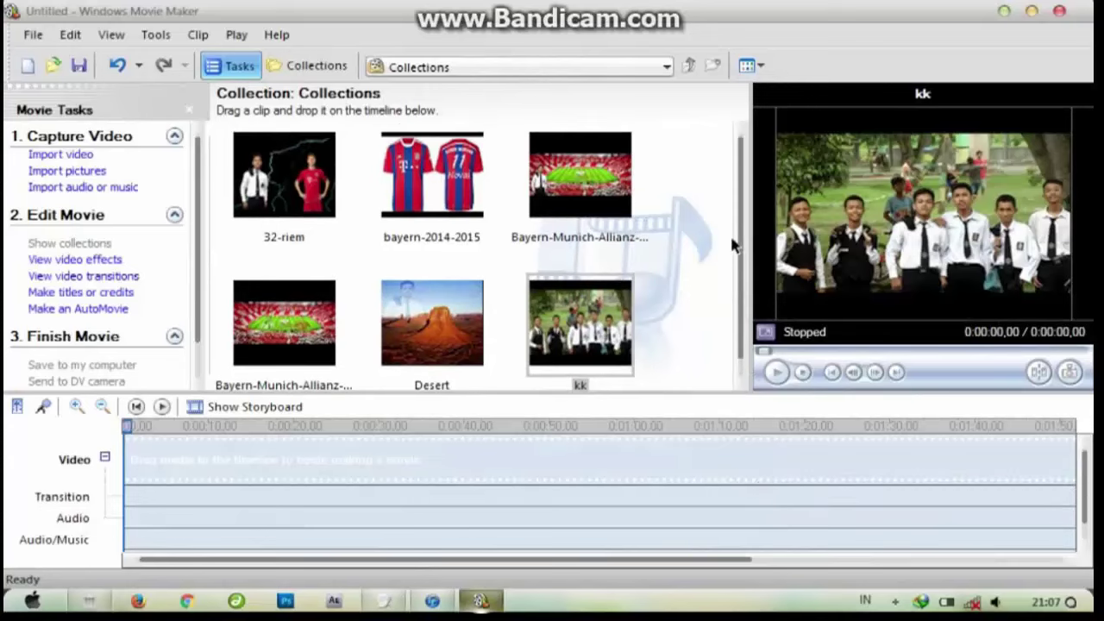
{"action": "left_click", "coordinate": [309, 172]}
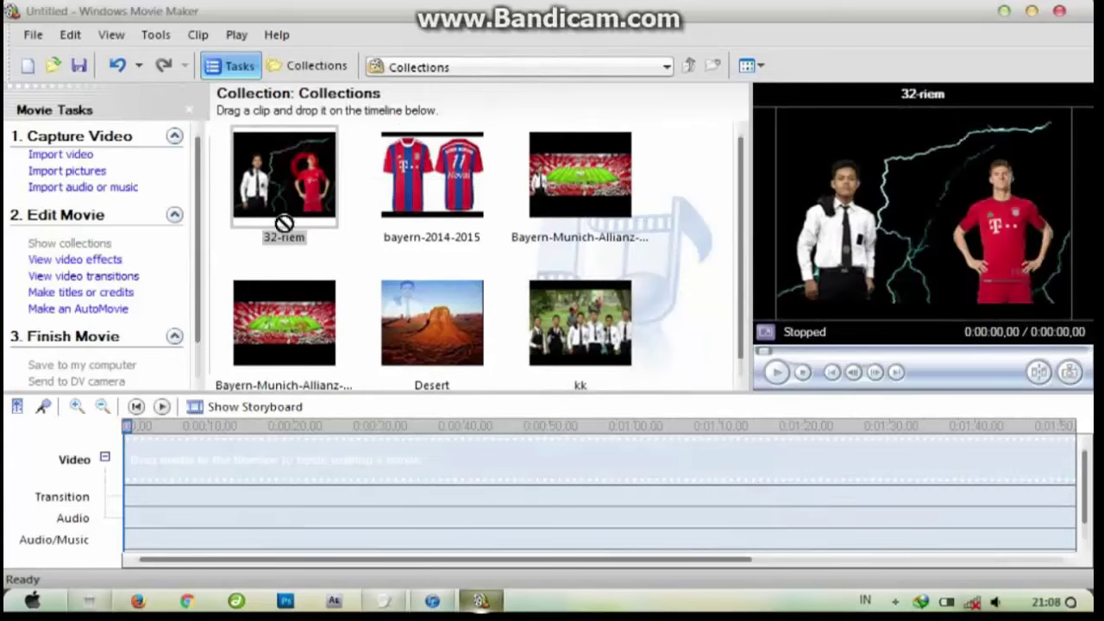
{"action": "left_click_drag", "start_coordinate": [283, 222], "coordinate": [197, 443]}
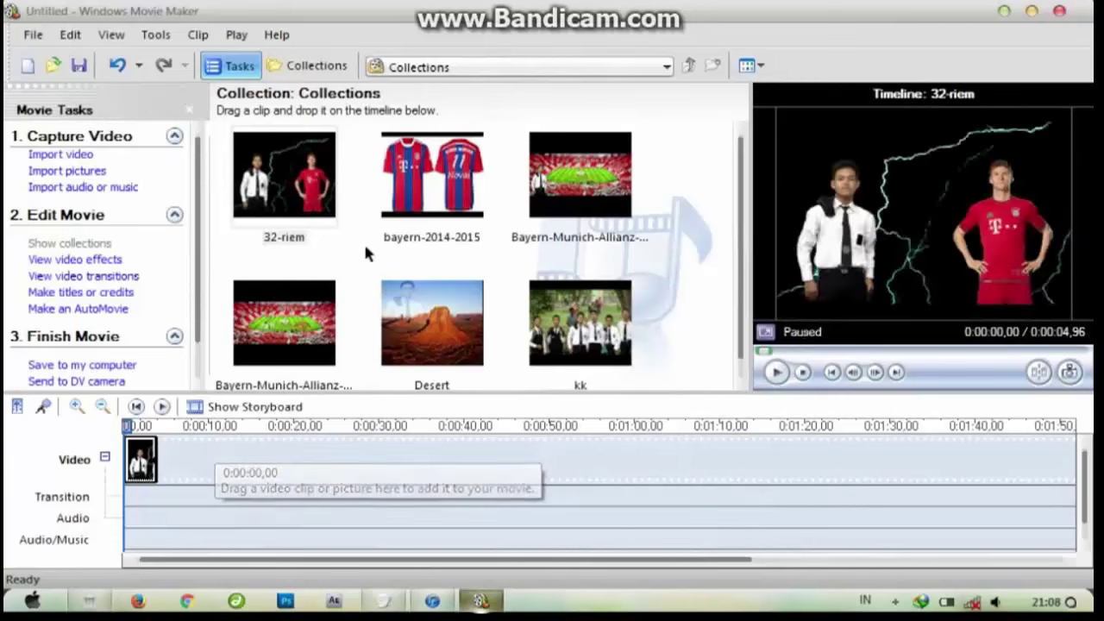
{"action": "left_click", "coordinate": [432, 177]}
{"action": "left_click_drag", "start_coordinate": [431, 177], "coordinate": [273, 433]}
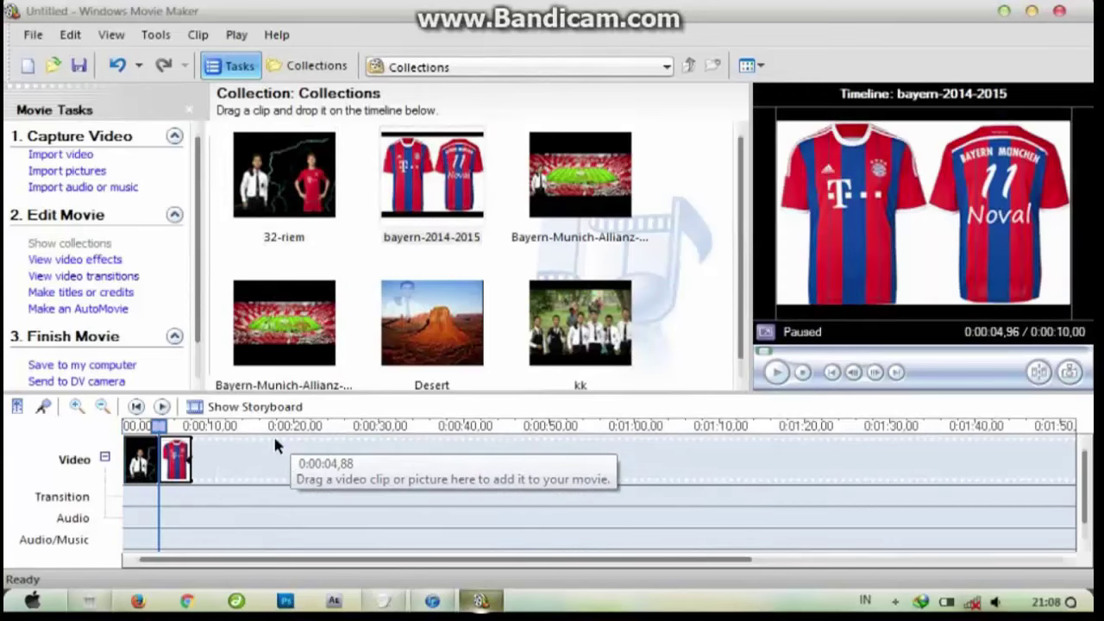
{"action": "left_click", "coordinate": [581, 177]}
{"action": "left_click_drag", "start_coordinate": [581, 177], "coordinate": [355, 425]}
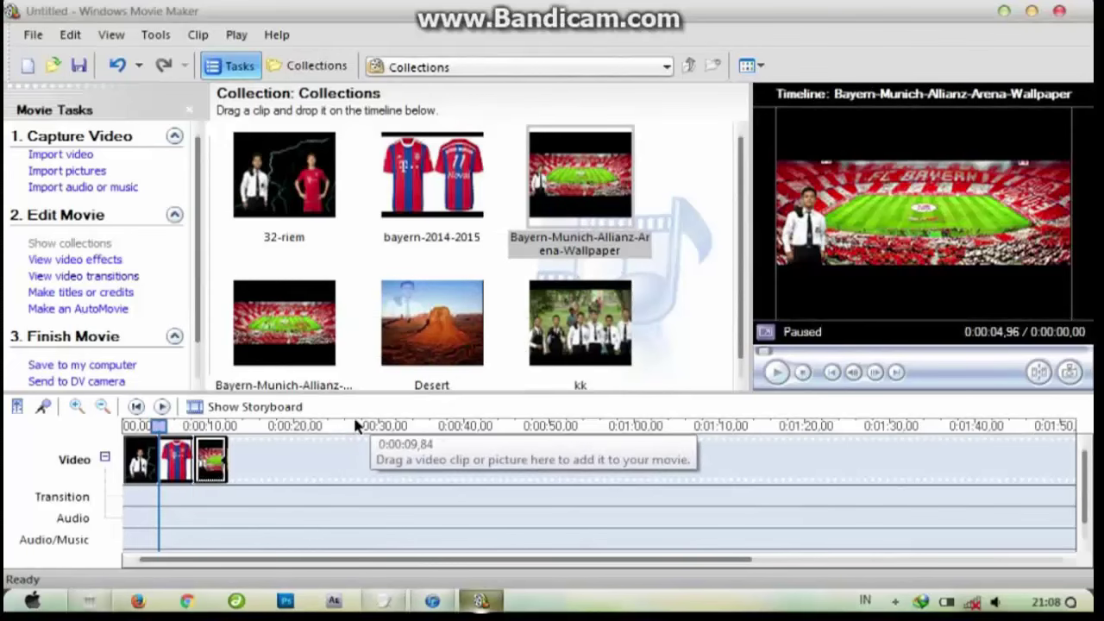
{"action": "left_click", "coordinate": [356, 426]}
- Append Bayern-Munich-Allianz-Arena-Wallpaper-11, Desert and kk, in that order, to the end of the video track
{"action": "left_click", "coordinate": [285, 319]}
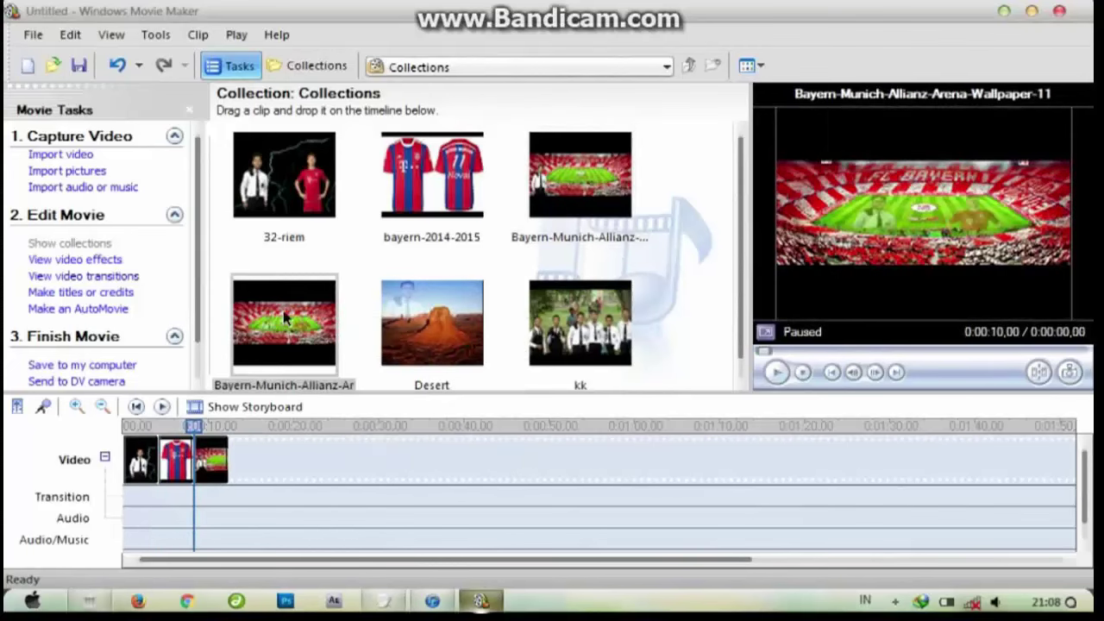
{"action": "left_click_drag", "start_coordinate": [284, 320], "coordinate": [304, 427]}
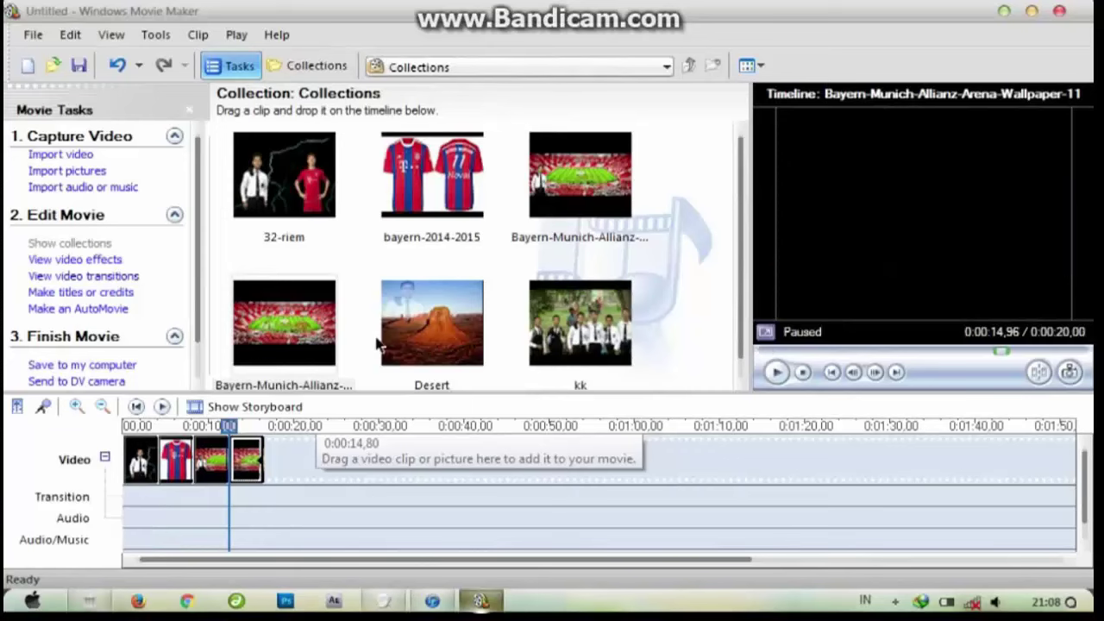
{"action": "left_click", "coordinate": [438, 317]}
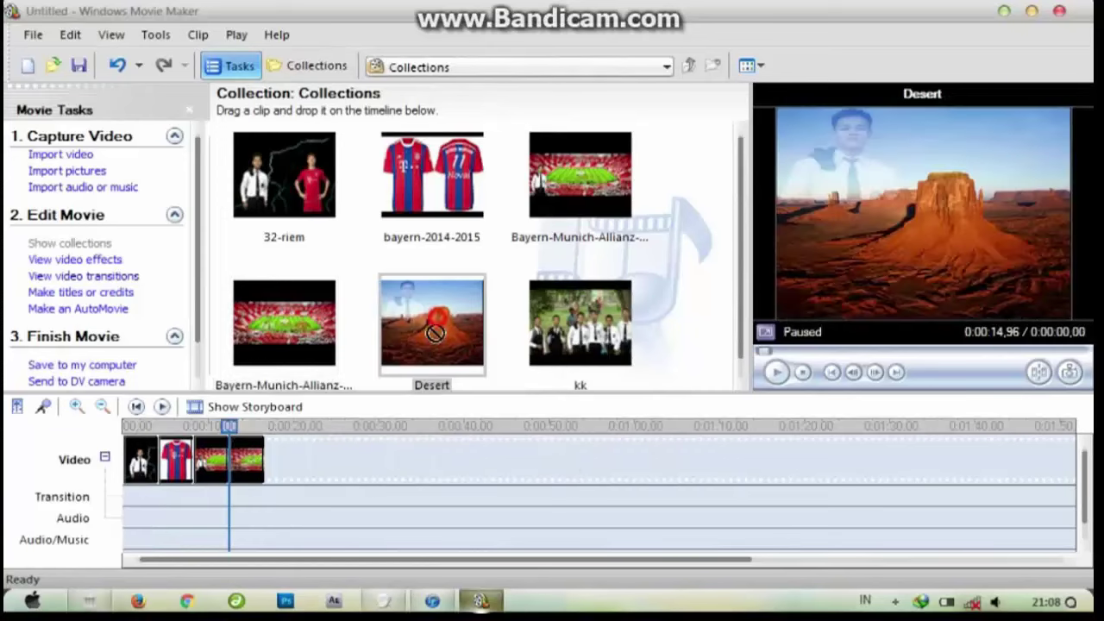
{"action": "left_click_drag", "start_coordinate": [437, 316], "coordinate": [402, 411]}
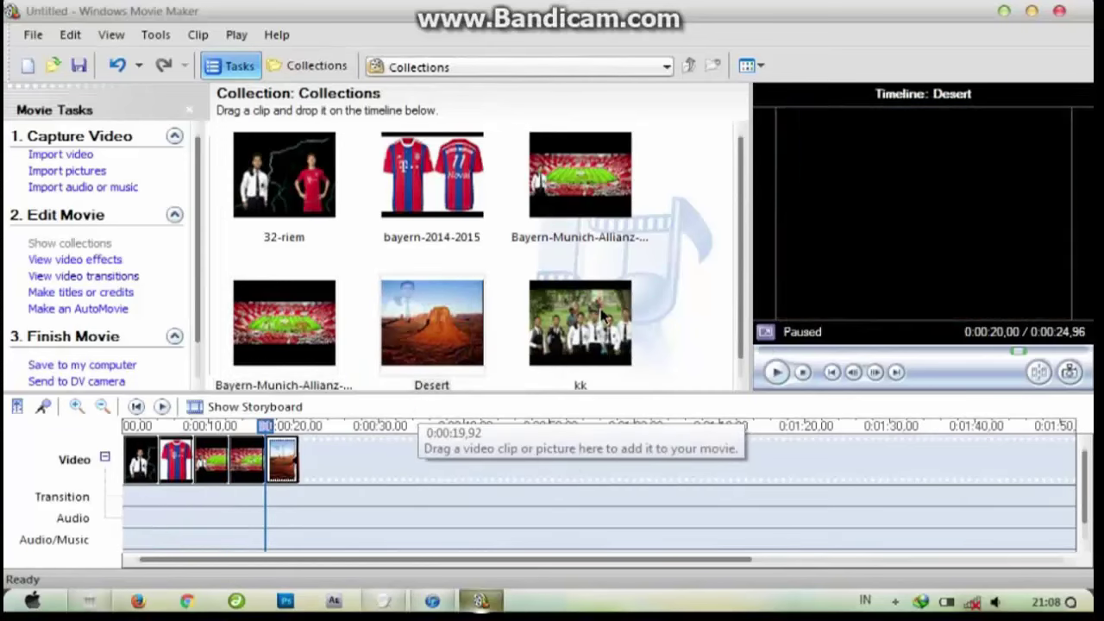
{"action": "left_click", "coordinate": [604, 319]}
{"action": "left_click_drag", "start_coordinate": [604, 317], "coordinate": [521, 415]}
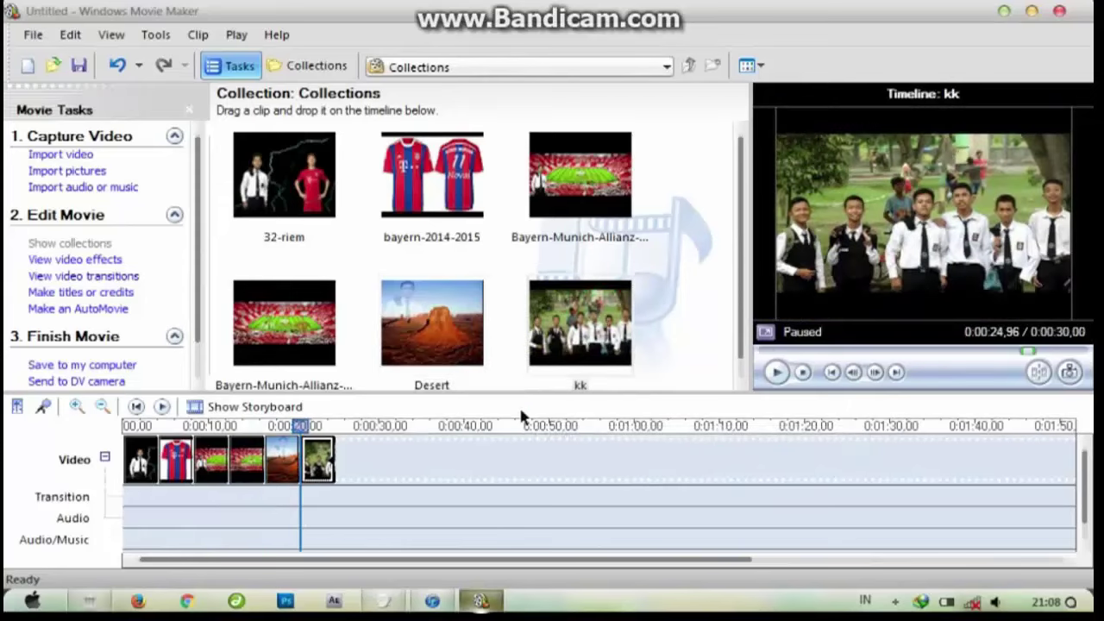
- Extend the 32-riem, bayern-2014-2015 and Bayern-Munich-Allianz-Arena-Wallpaper clips on the timeline to about 10 seconds each
{"action": "left_click", "coordinate": [129, 425]}
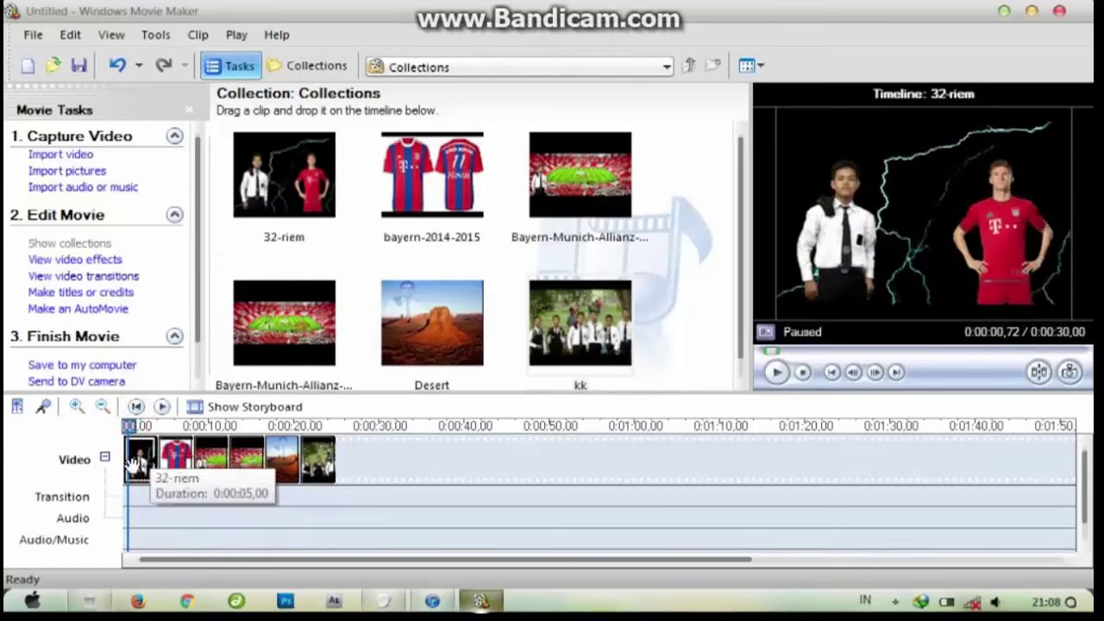
{"action": "left_click_drag", "start_coordinate": [144, 462], "coordinate": [264, 470]}
{"action": "left_click", "coordinate": [212, 461]}
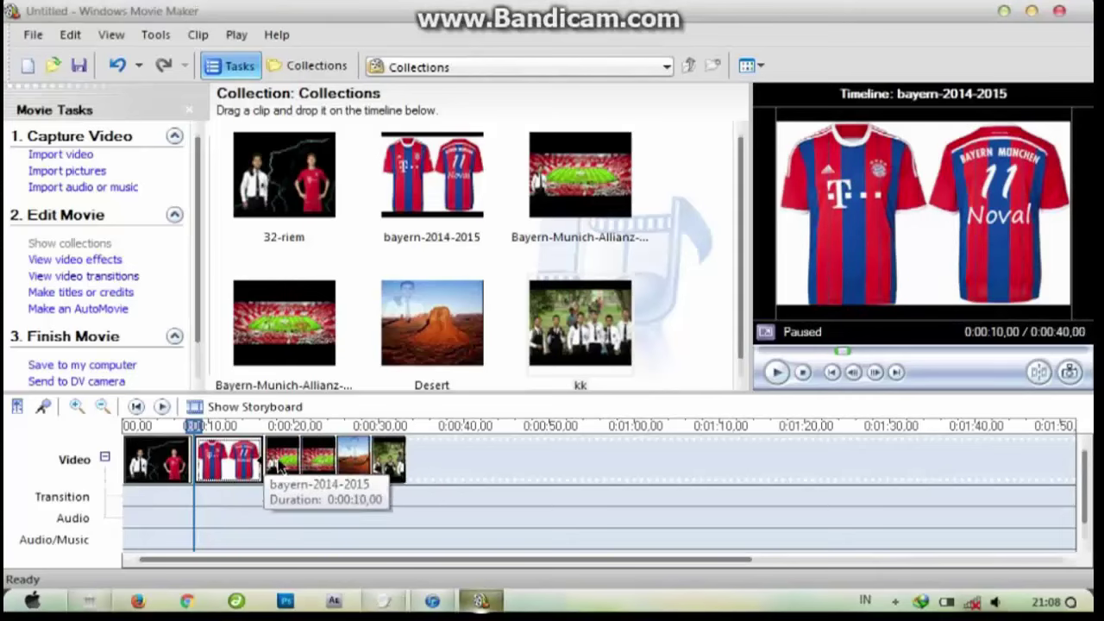
{"action": "left_click", "coordinate": [281, 463]}
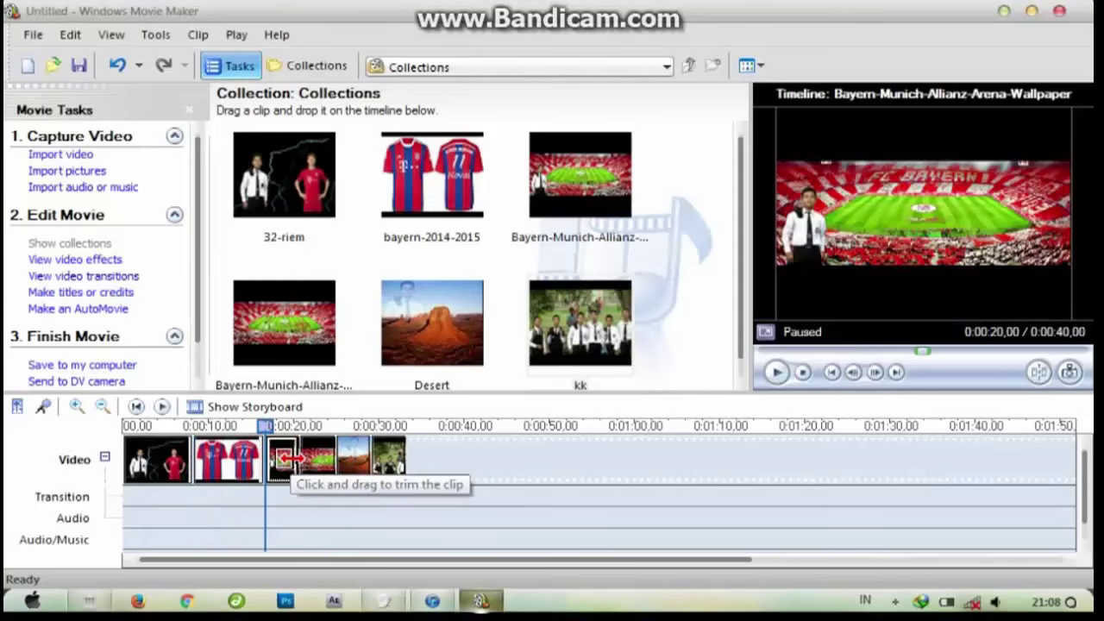
{"action": "left_click_drag", "start_coordinate": [298, 467], "coordinate": [332, 473]}
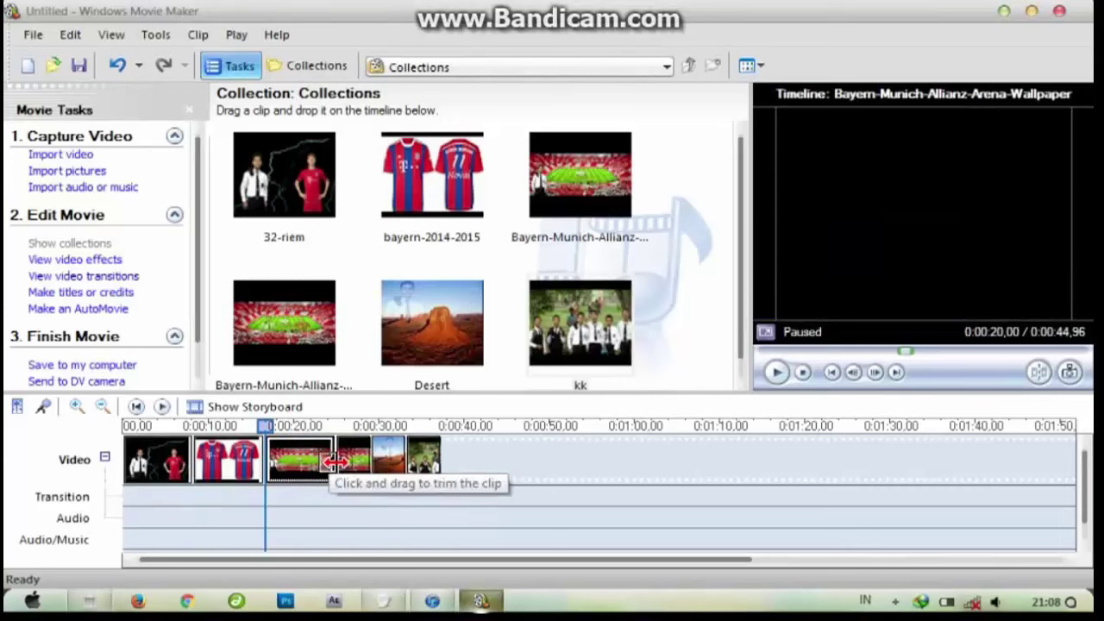
- Extend the Bayern-Munich-Allianz-Arena-Wallpaper-11, Desert and kk clips on the timeline to about 10 seconds each
{"action": "left_click", "coordinate": [353, 464]}
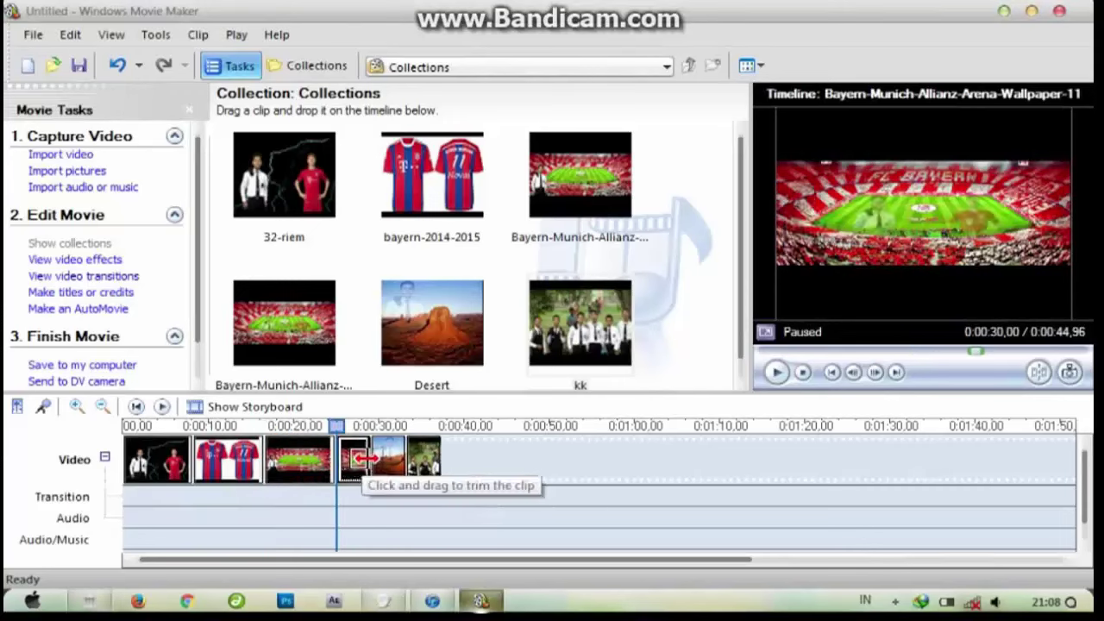
{"action": "left_click_drag", "start_coordinate": [366, 459], "coordinate": [470, 469]}
{"action": "left_click", "coordinate": [425, 463]}
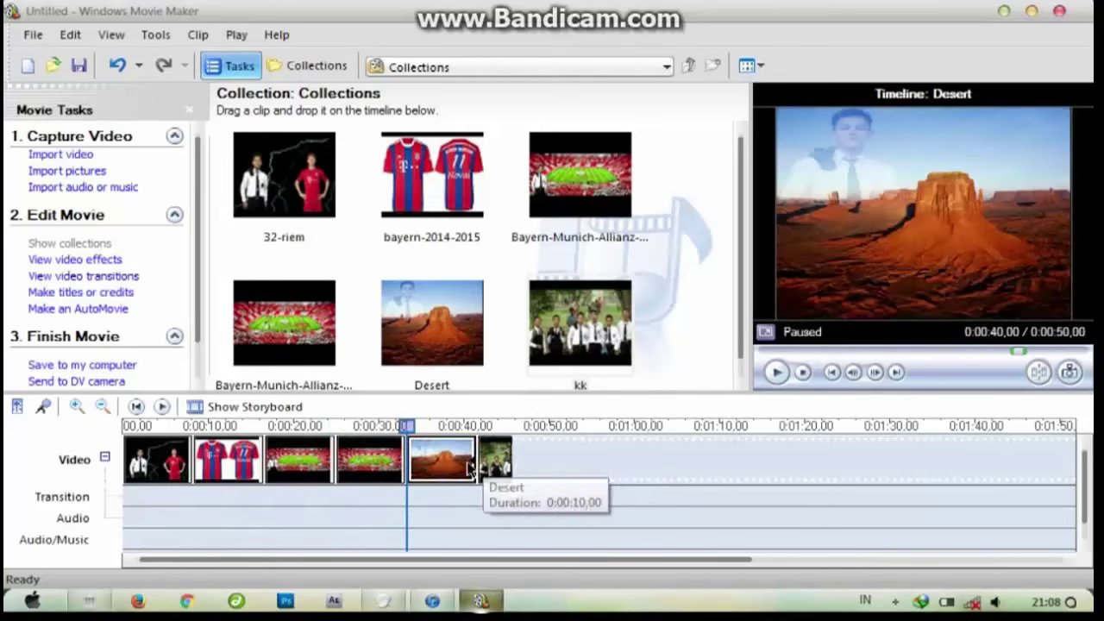
{"action": "left_click", "coordinate": [494, 462]}
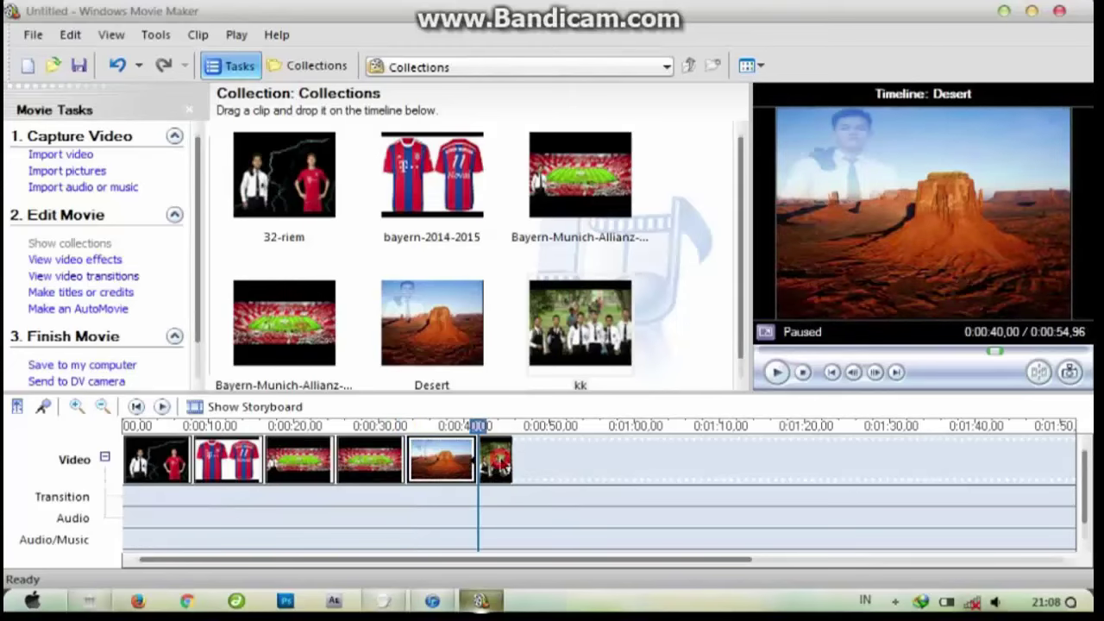
{"action": "left_click_drag", "start_coordinate": [508, 459], "coordinate": [545, 468]}
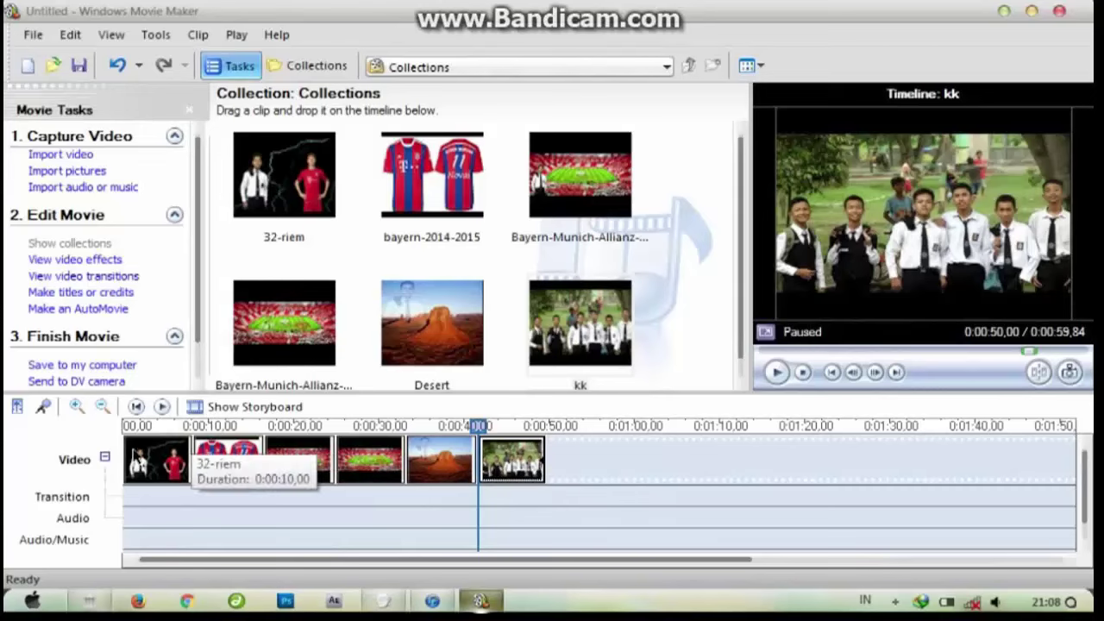
- Play the movie from the first clip to preview the picture sequence, and stop playback during the second clip
{"action": "left_click", "coordinate": [134, 456]}
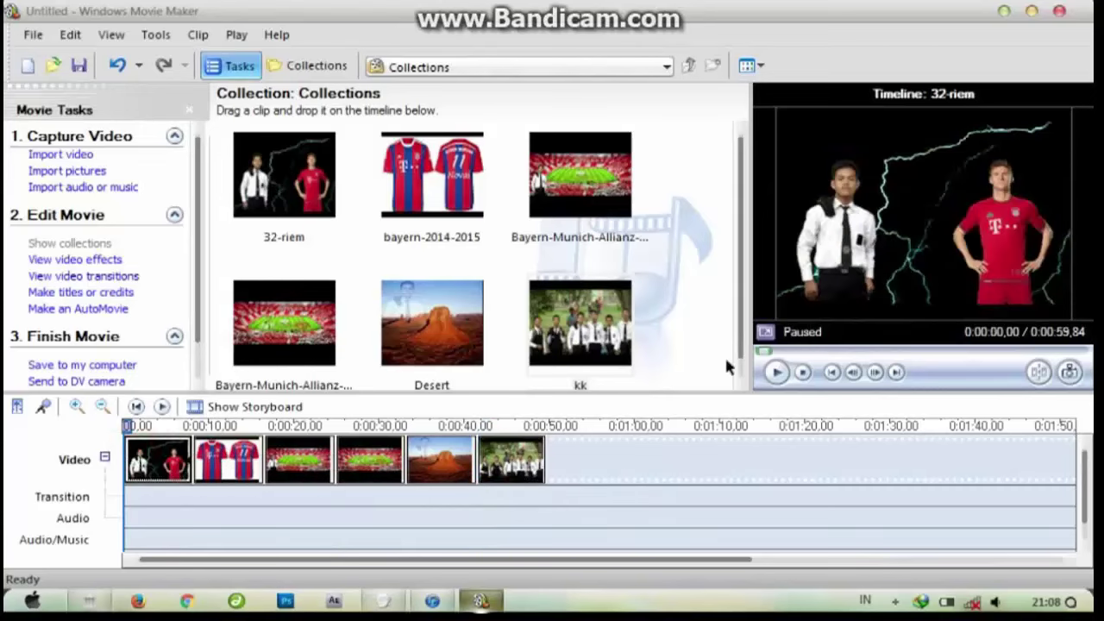
{"action": "left_click", "coordinate": [779, 372]}
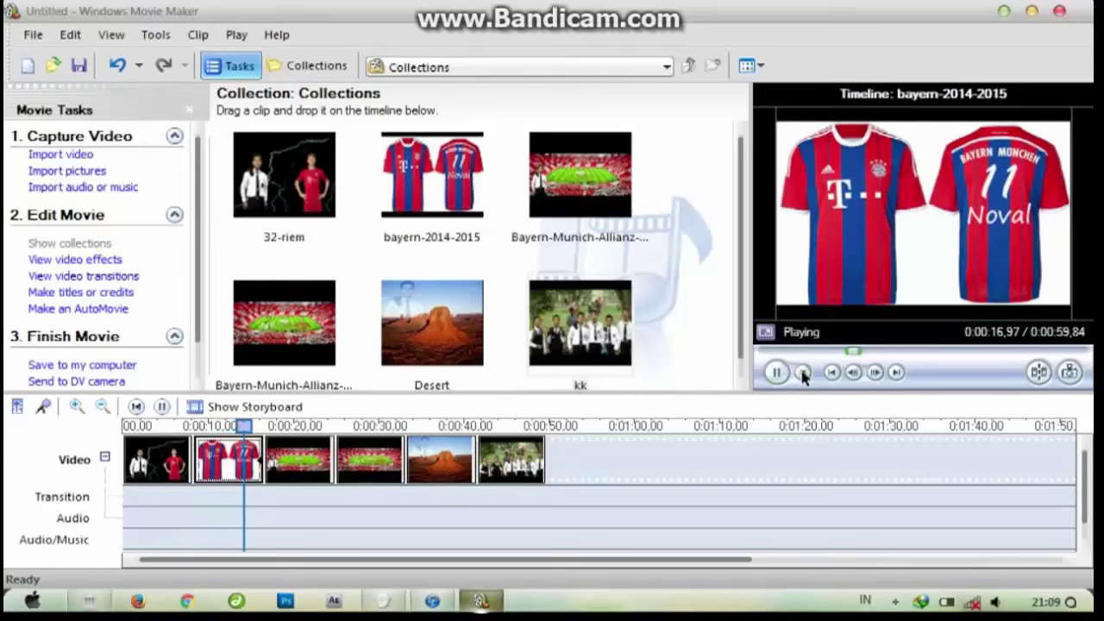
{"action": "left_click", "coordinate": [803, 373]}
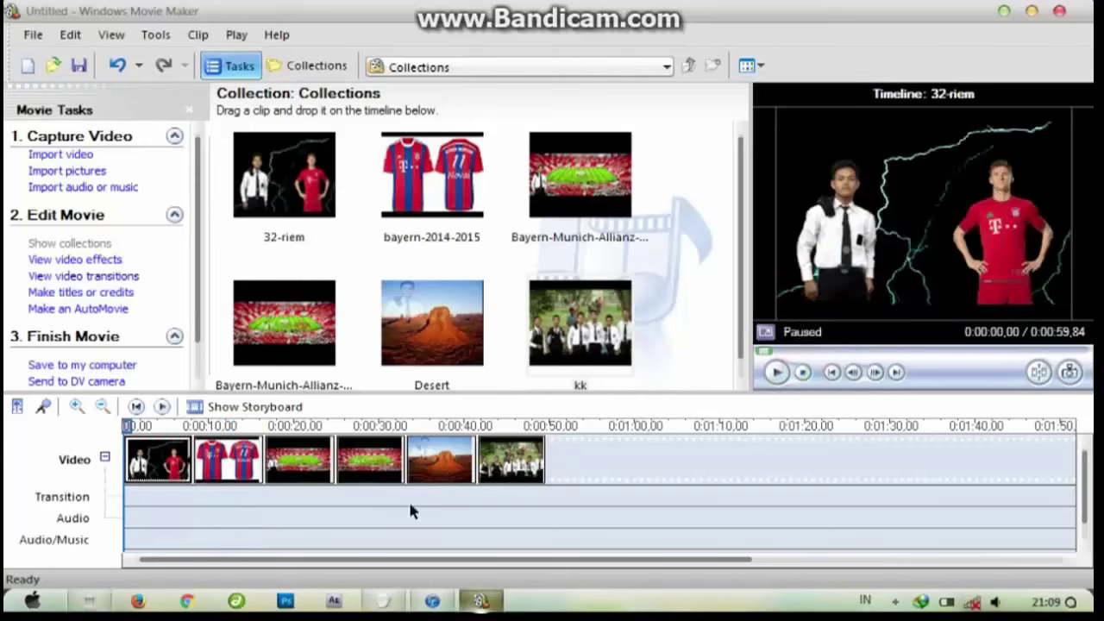
- Add the Bars video transition between the 32-riem and bayern-2014-2015 clips
{"action": "left_click", "coordinate": [129, 277]}
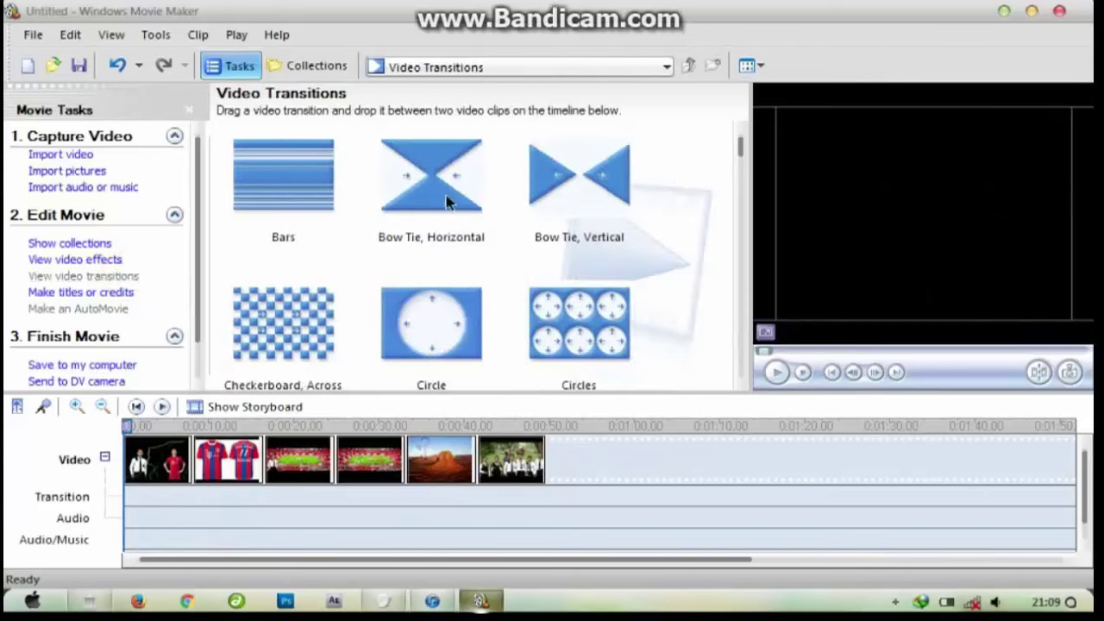
{"action": "left_click_drag", "start_coordinate": [280, 172], "coordinate": [164, 468]}
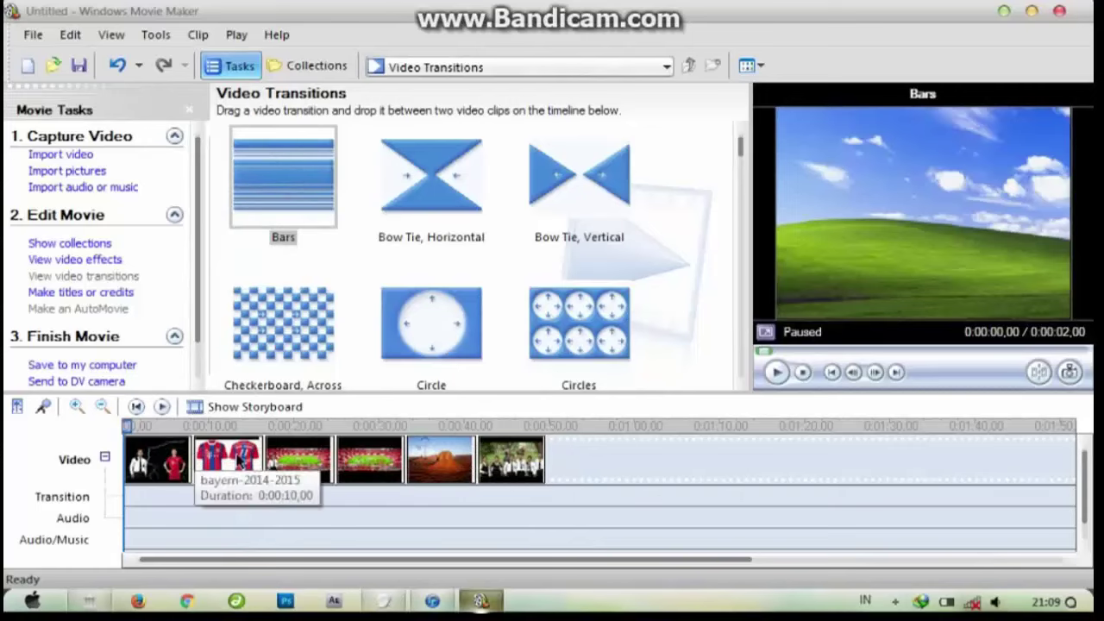
{"action": "left_click_drag", "start_coordinate": [308, 172], "coordinate": [215, 466]}
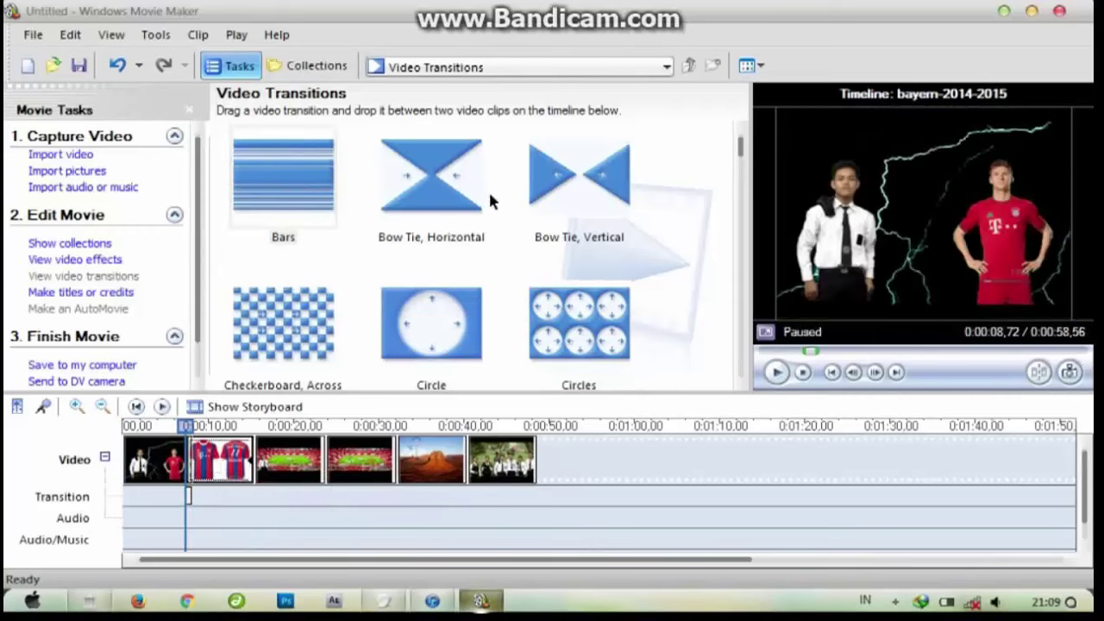
- Add the Circles transition before the Bayern-Munich-Allianz-Arena-Wallpaper clip and the Dissolve transition before Bayern-Munich-Allianz-Arena-Wallpaper-11
{"action": "left_click_drag", "start_coordinate": [574, 308], "coordinate": [254, 515]}
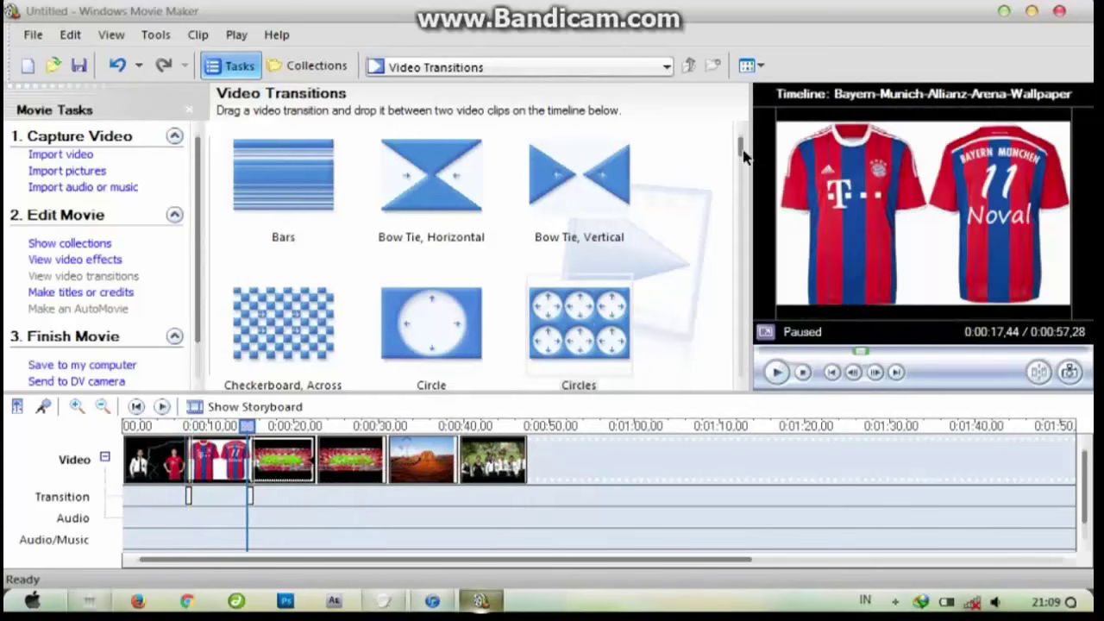
{"action": "left_click_drag", "start_coordinate": [740, 152], "coordinate": [744, 188]}
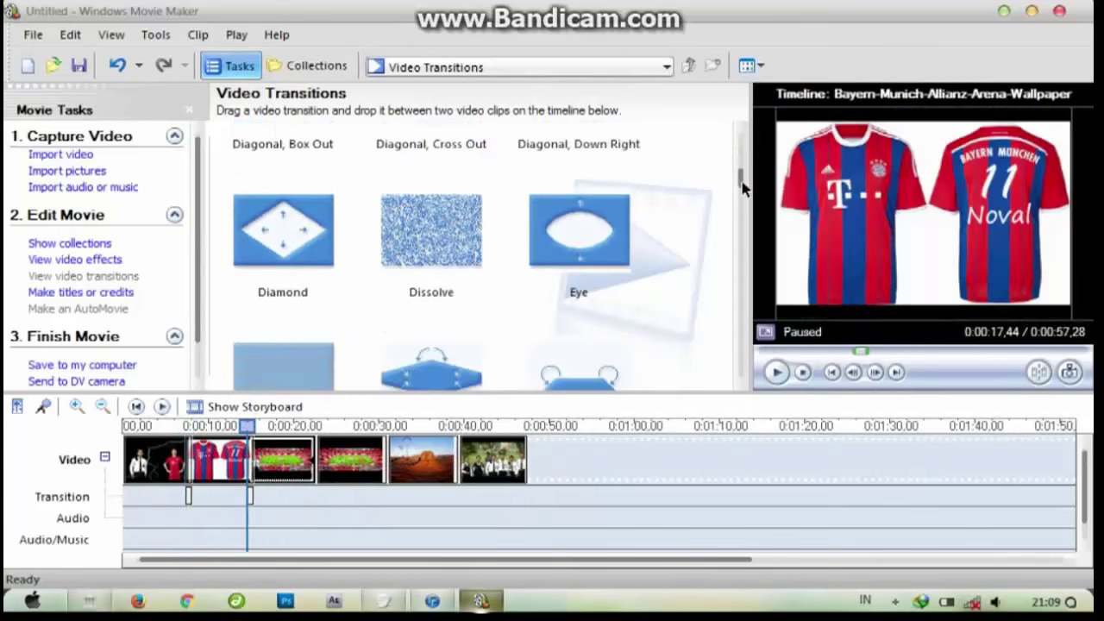
{"action": "left_click_drag", "start_coordinate": [407, 224], "coordinate": [333, 442]}
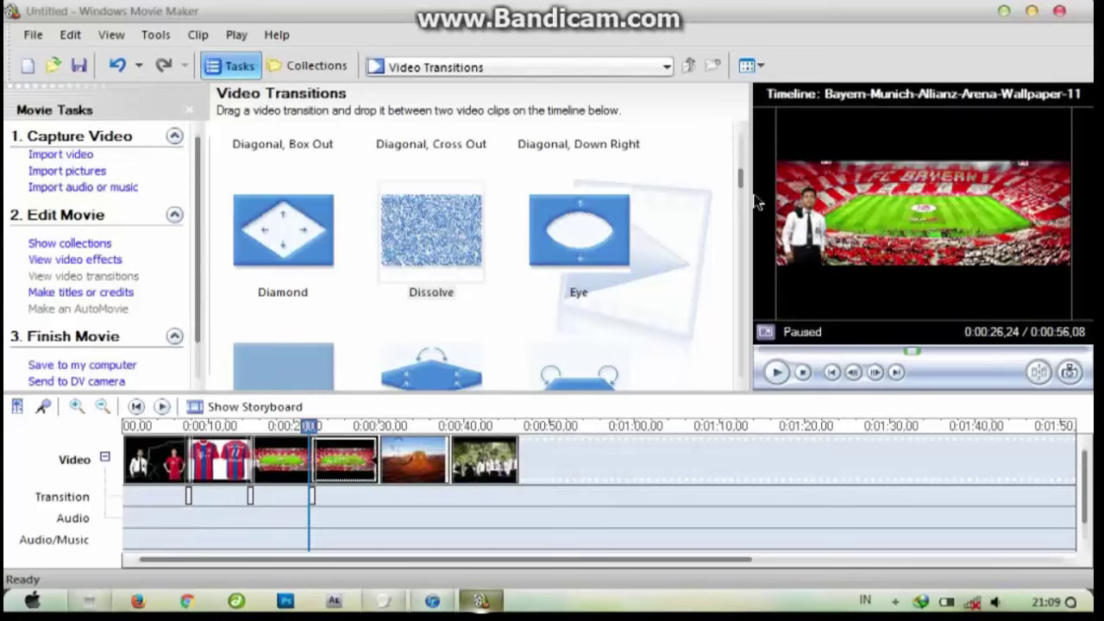
- Add the Iris video transition between the Bayern-Munich-Allianz-Arena-Wallpaper-11 and Desert clips
{"action": "left_click_drag", "start_coordinate": [740, 180], "coordinate": [750, 245]}
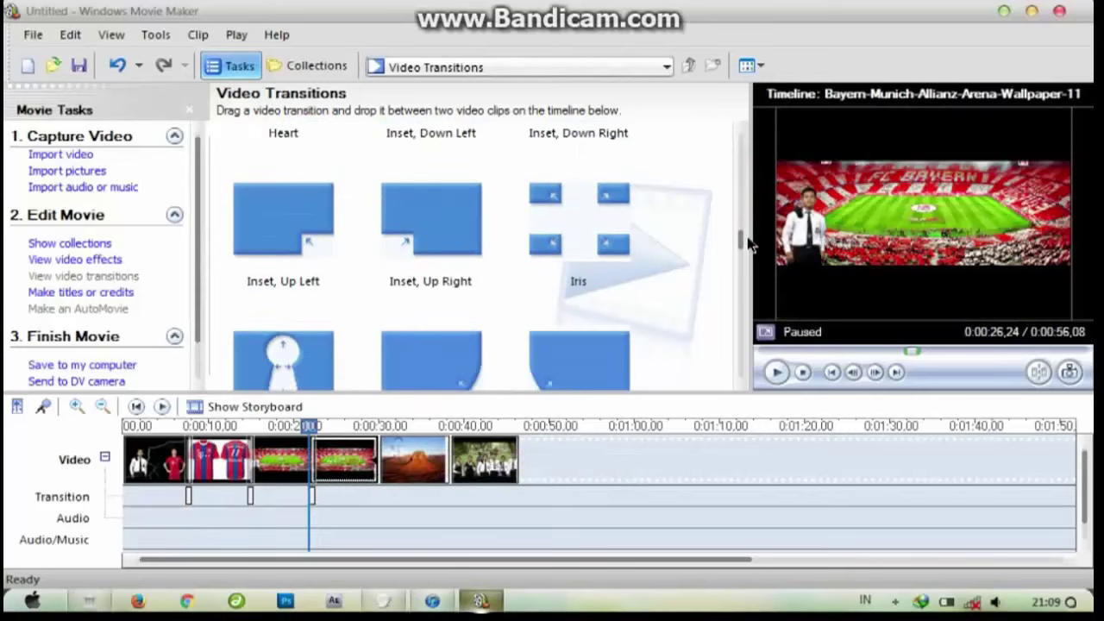
{"action": "left_click", "coordinate": [597, 207]}
{"action": "left_click_drag", "start_coordinate": [595, 201], "coordinate": [407, 423]}
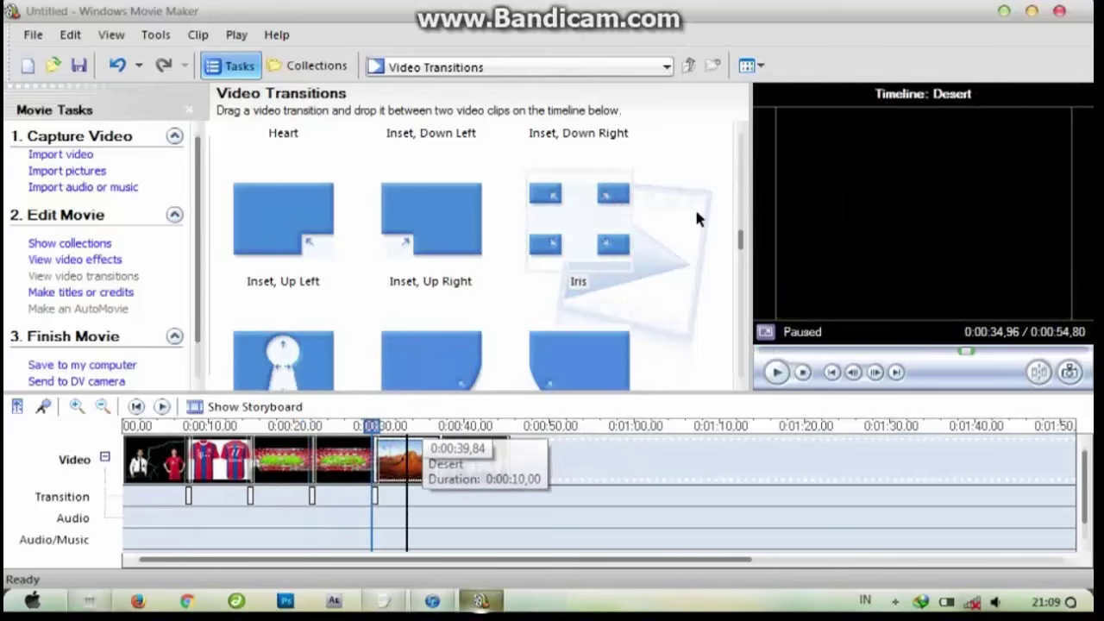
- Add the Shatter, In video transition between the Desert and kk clips
{"action": "left_click", "coordinate": [740, 240]}
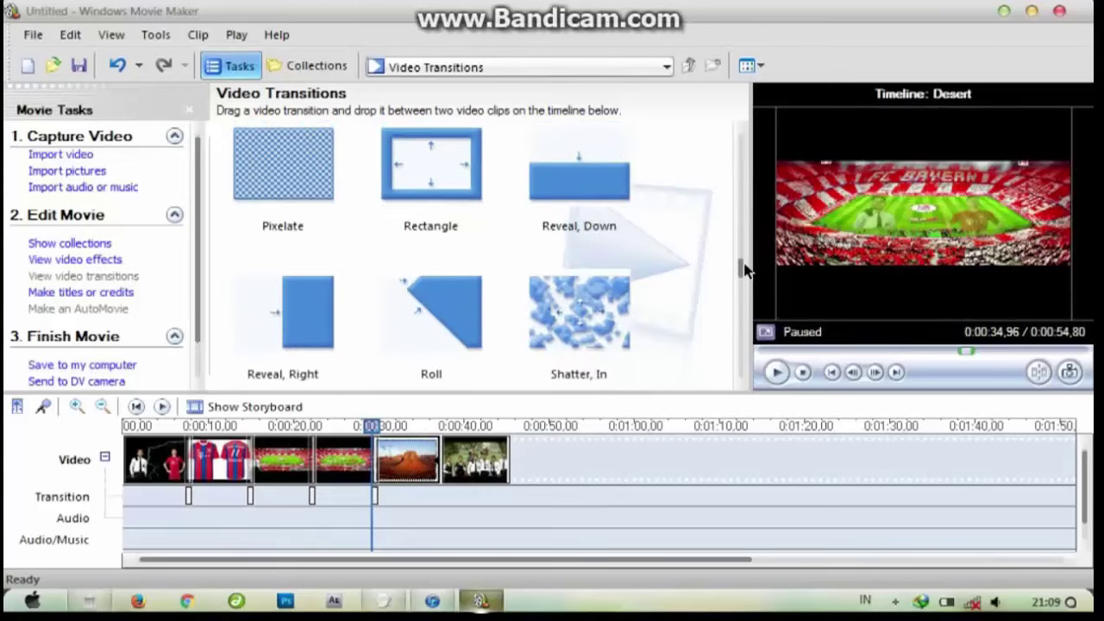
{"action": "left_click", "coordinate": [552, 332]}
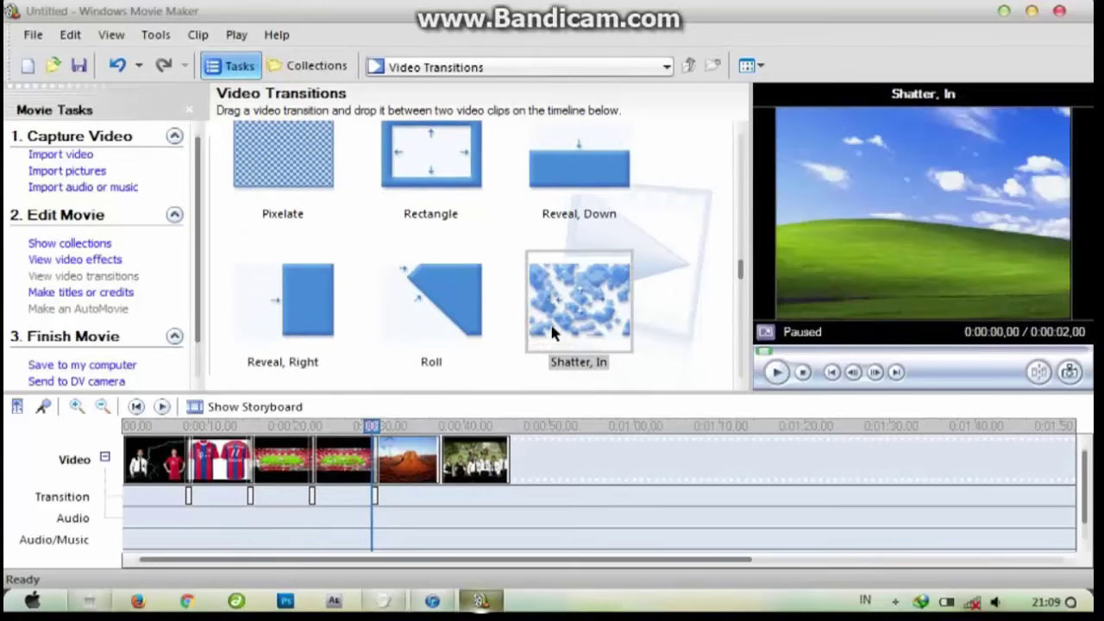
{"action": "left_click_drag", "start_coordinate": [552, 332], "coordinate": [477, 440]}
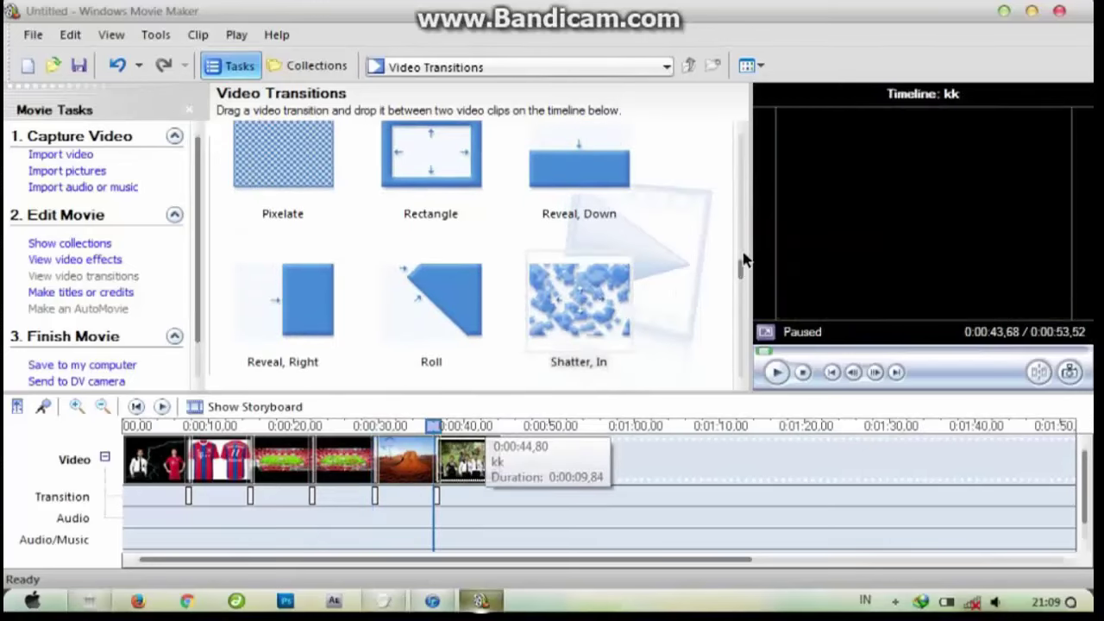
{"action": "left_click_drag", "start_coordinate": [744, 272], "coordinate": [749, 291]}
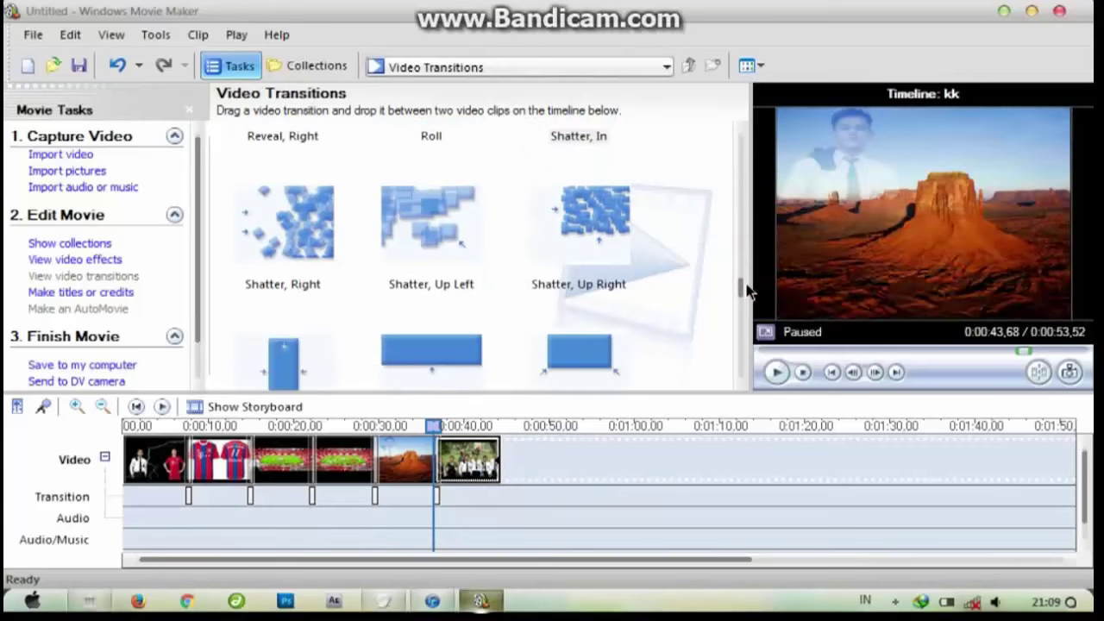
{"action": "left_click_drag", "start_coordinate": [293, 211], "coordinate": [707, 256]}
{"action": "left_click_drag", "start_coordinate": [742, 290], "coordinate": [749, 306]}
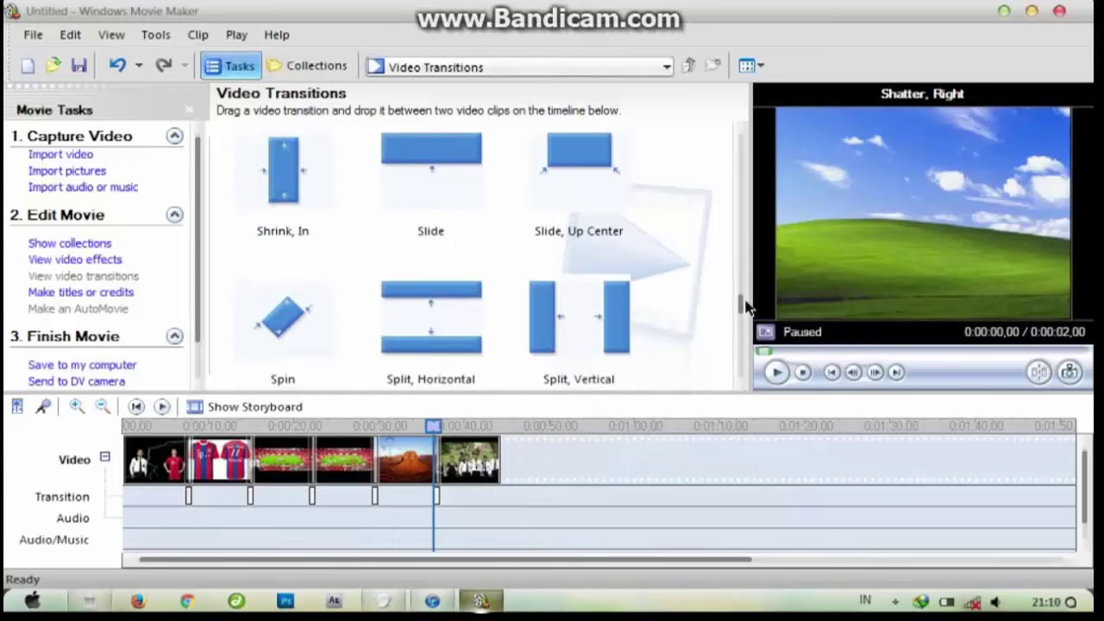
- Play the movie from the 32-riem clip to preview its first transition, and stop playback during the bayern-2014-2015 clip
{"action": "left_click", "coordinate": [130, 466]}
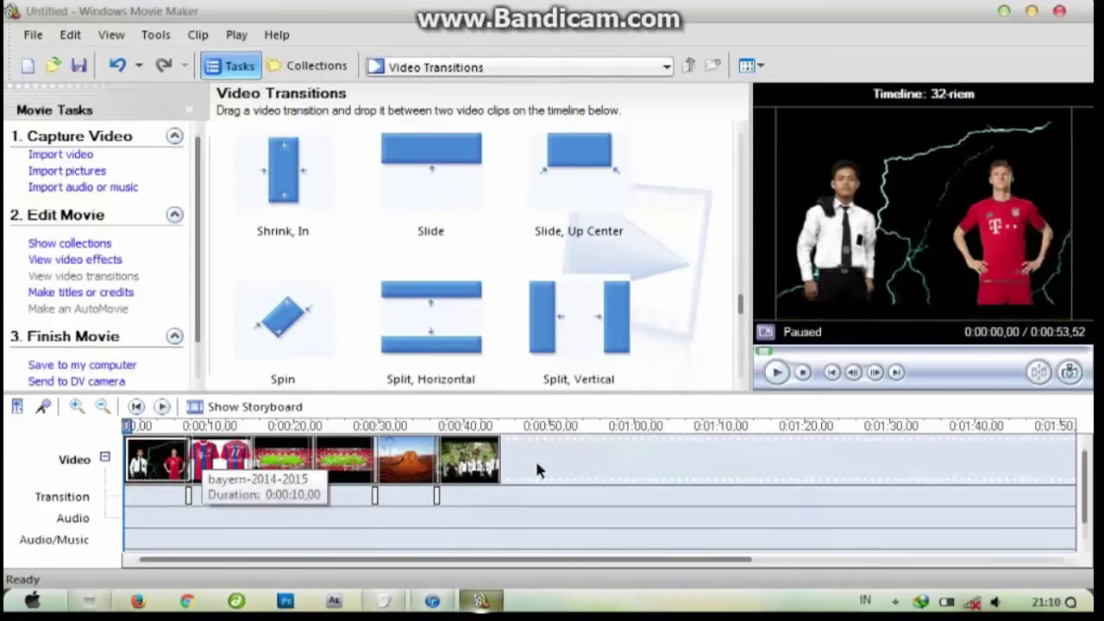
{"action": "left_click", "coordinate": [775, 373]}
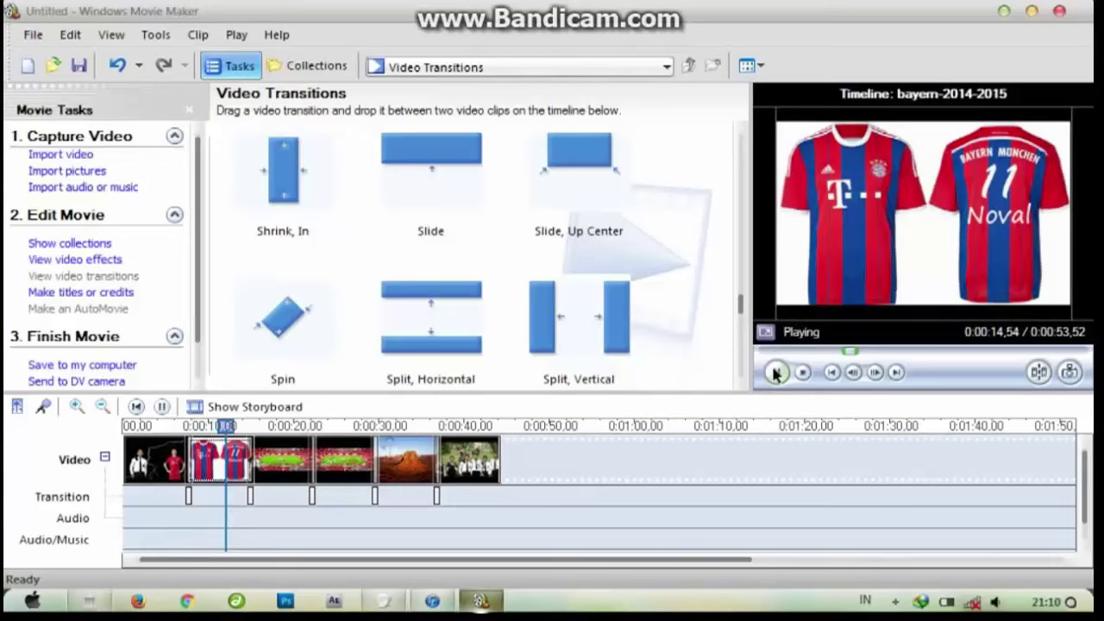
{"action": "left_click", "coordinate": [800, 373]}
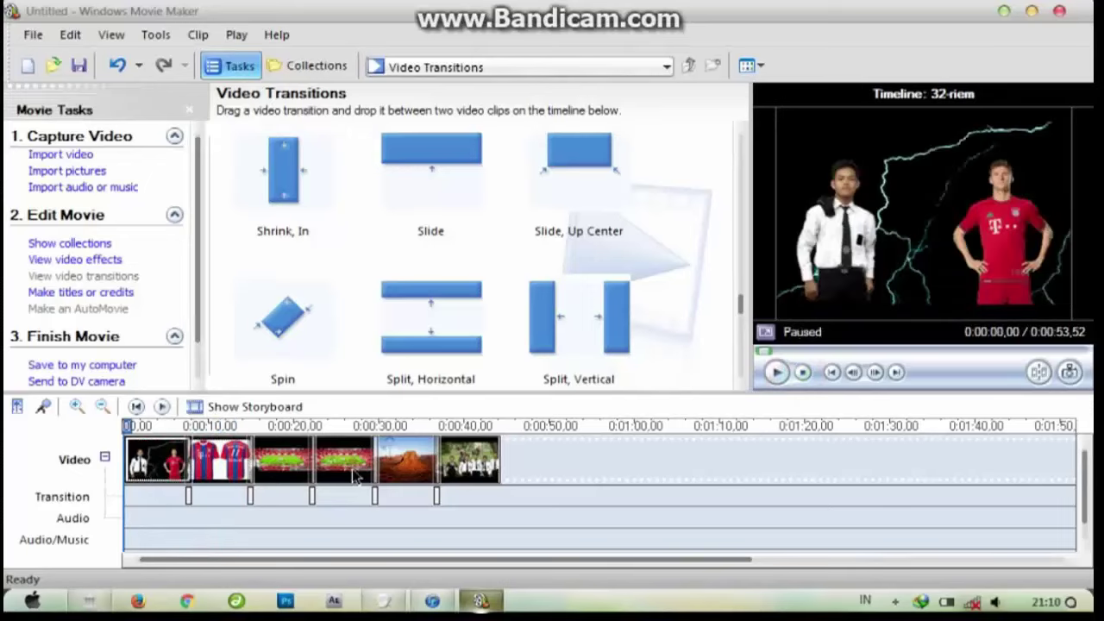
- Apply the Ease In video effect to the bayern-2014-2015 clip and Ease Out to the Bayern-Munich-Allianz-Arena-Wallpaper clip
{"action": "left_click", "coordinate": [109, 260]}
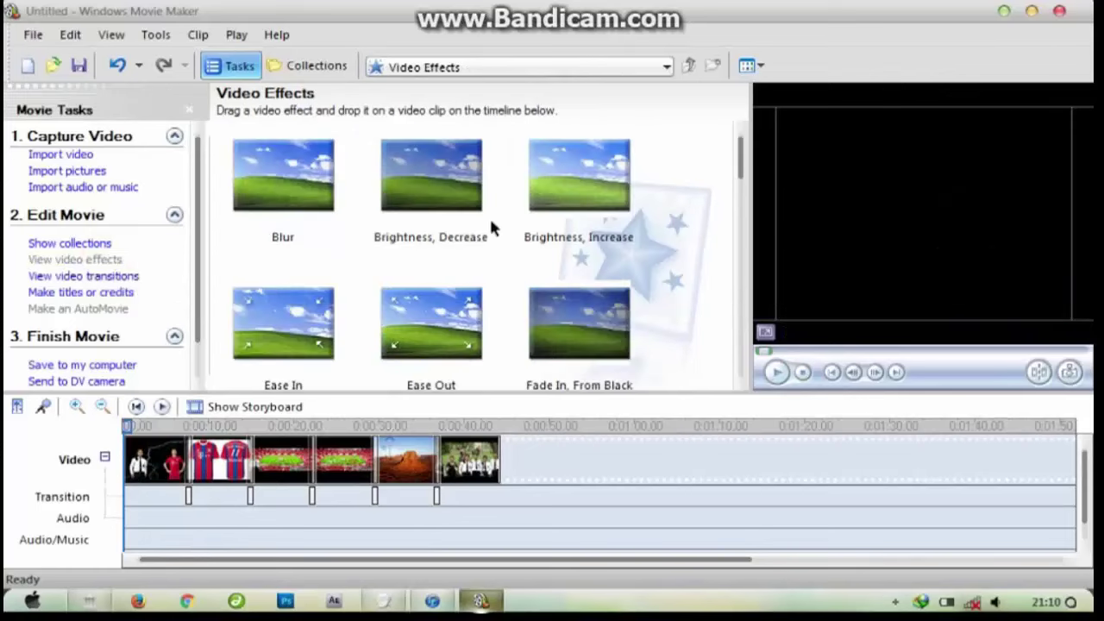
{"action": "left_click_drag", "start_coordinate": [740, 162], "coordinate": [743, 187]}
{"action": "left_click", "coordinate": [316, 183]}
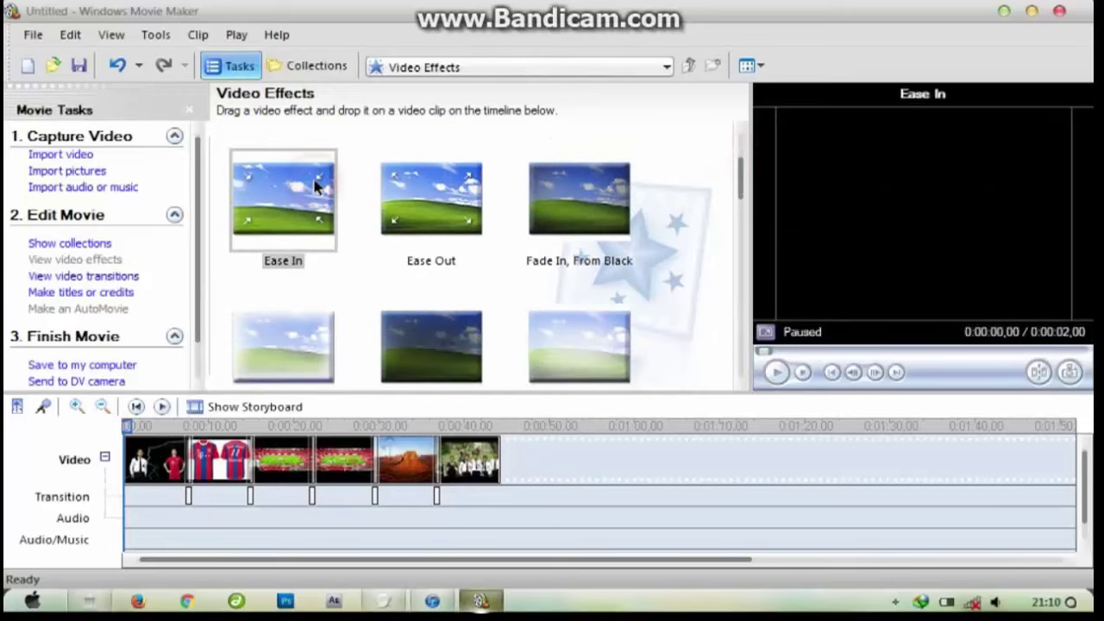
{"action": "left_click_drag", "start_coordinate": [317, 179], "coordinate": [198, 485]}
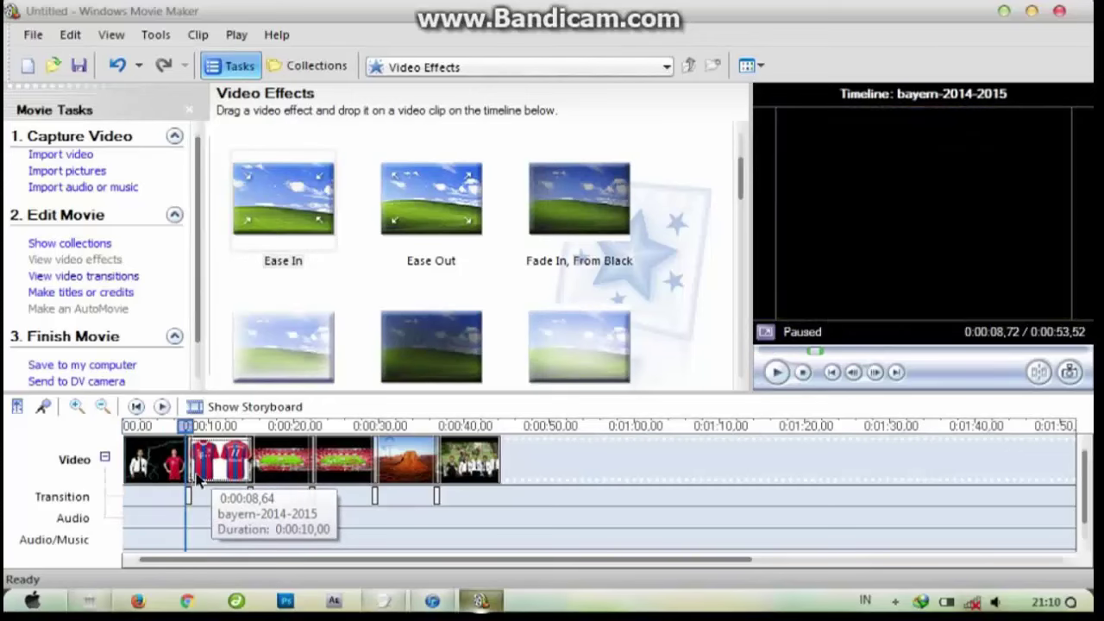
{"action": "left_click", "coordinate": [425, 195]}
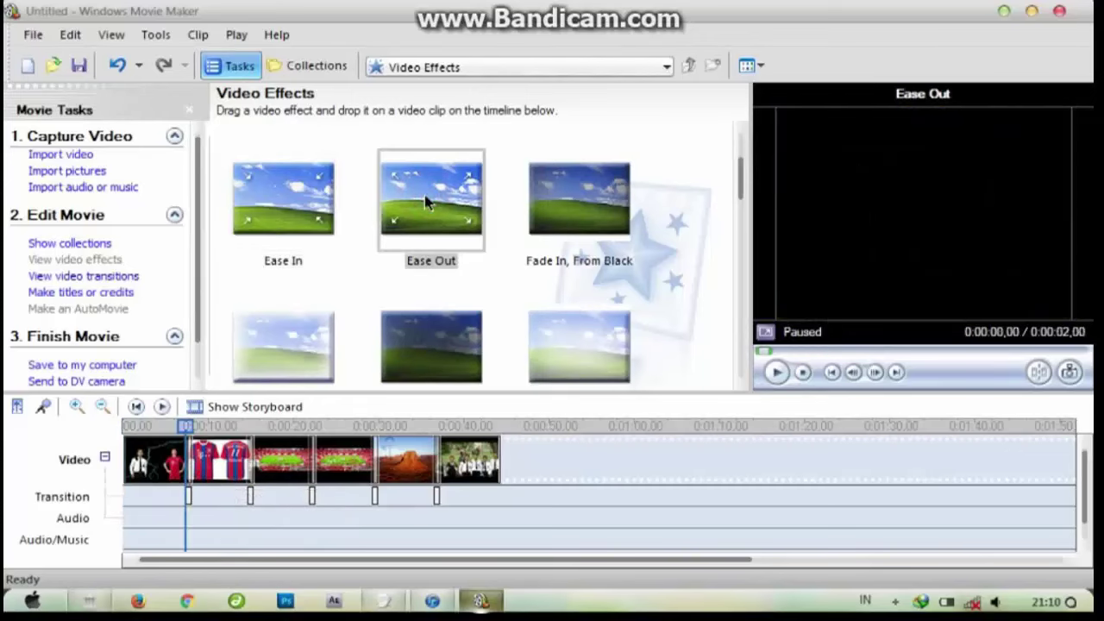
{"action": "left_click_drag", "start_coordinate": [424, 195], "coordinate": [283, 447]}
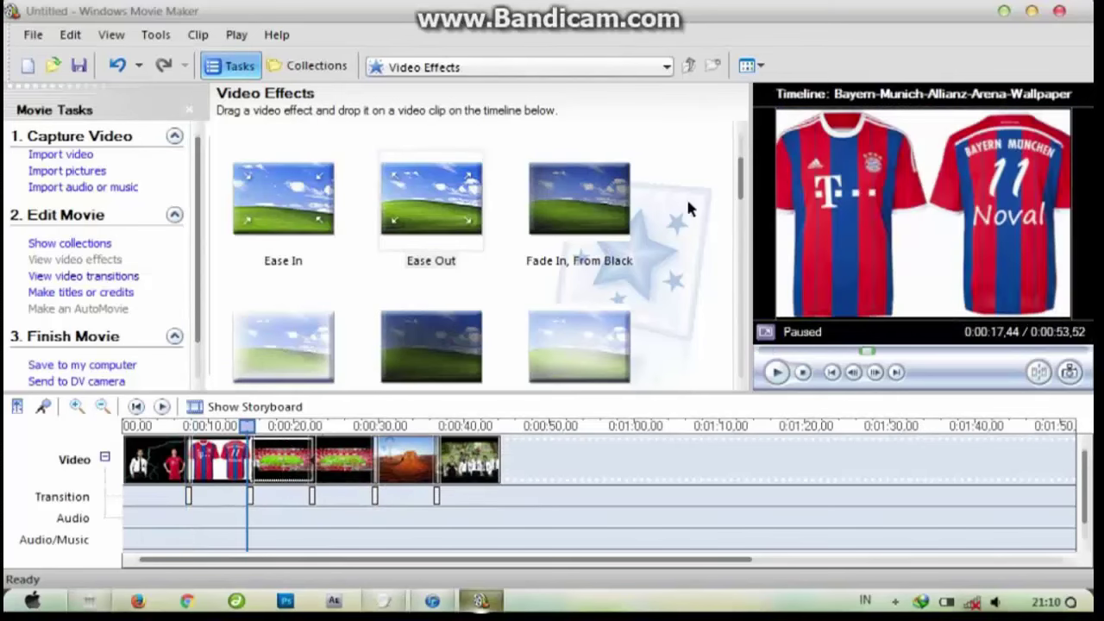
- Apply the Slow Down, Half video effect to the Bayern-Munich-Allianz-Arena-Wallpaper-11 clip
{"action": "left_click_drag", "start_coordinate": [738, 182], "coordinate": [753, 329]}
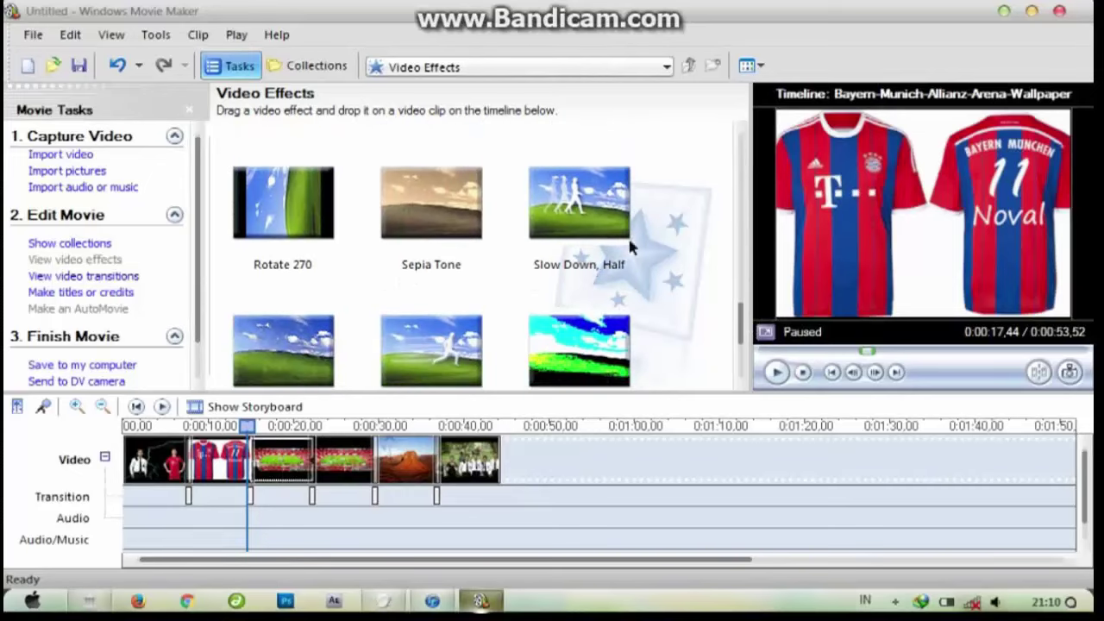
{"action": "left_click", "coordinate": [581, 203]}
{"action": "left_click_drag", "start_coordinate": [352, 432], "coordinate": [345, 462]}
- Apply the Watercolor video effect to the Desert clip on the timeline
{"action": "left_click_drag", "start_coordinate": [748, 323], "coordinate": [747, 343]}
{"action": "scroll", "coordinate": [747, 344], "scroll_direction": "down", "scroll_amount": 1}
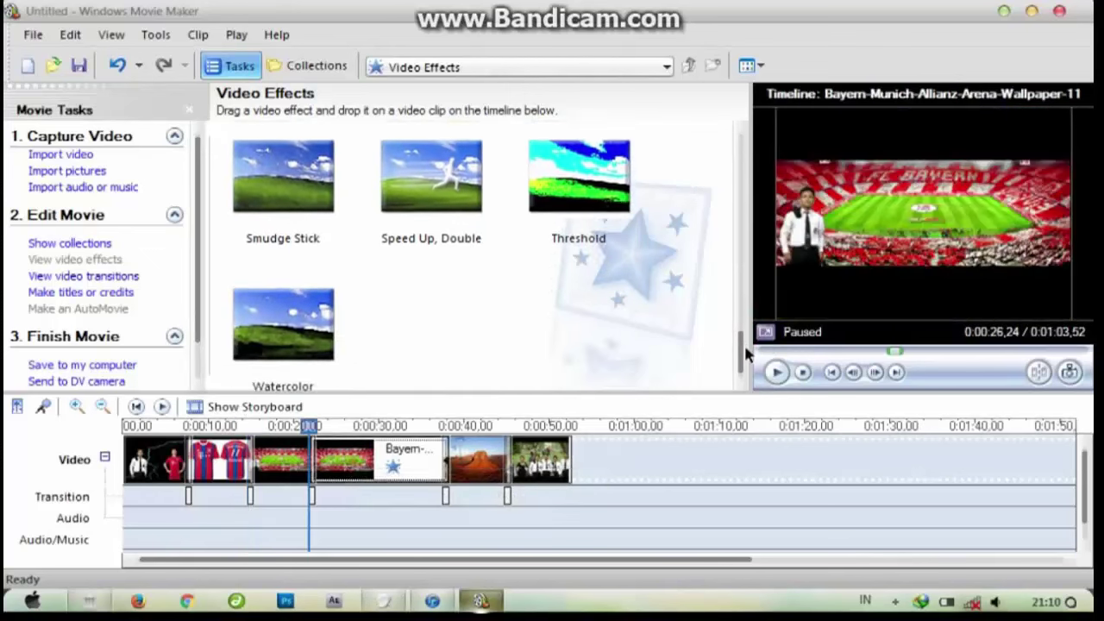
{"action": "left_click", "coordinate": [314, 306]}
{"action": "left_click_drag", "start_coordinate": [316, 308], "coordinate": [461, 417]}
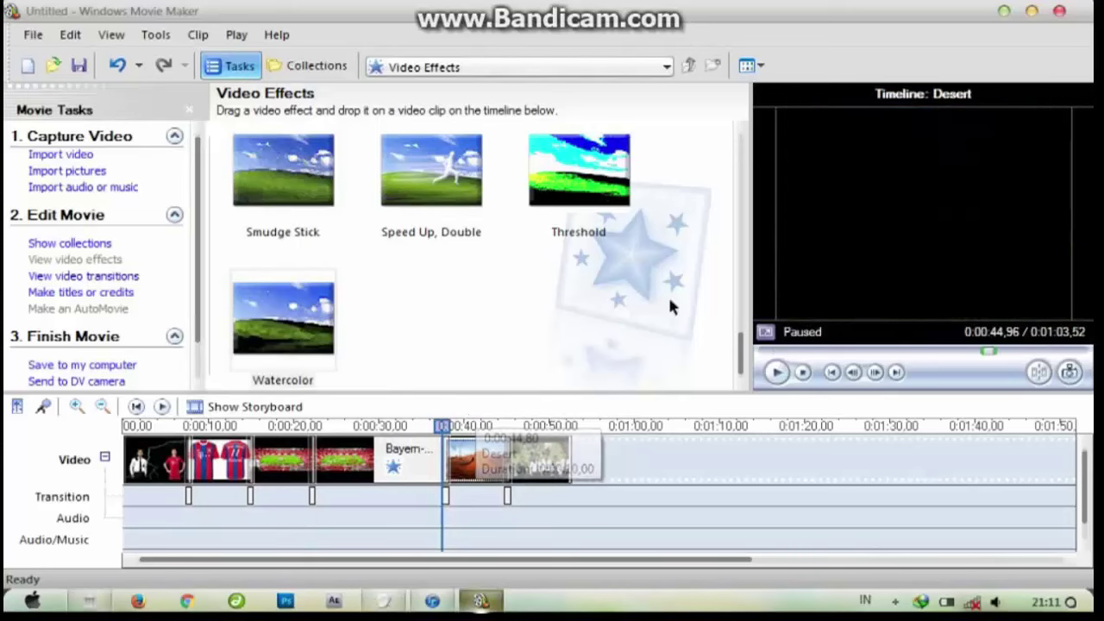
- Apply the Fade In, From Black video effect to the kk clip at the end of the movie
{"action": "left_click_drag", "start_coordinate": [742, 350], "coordinate": [720, 160]}
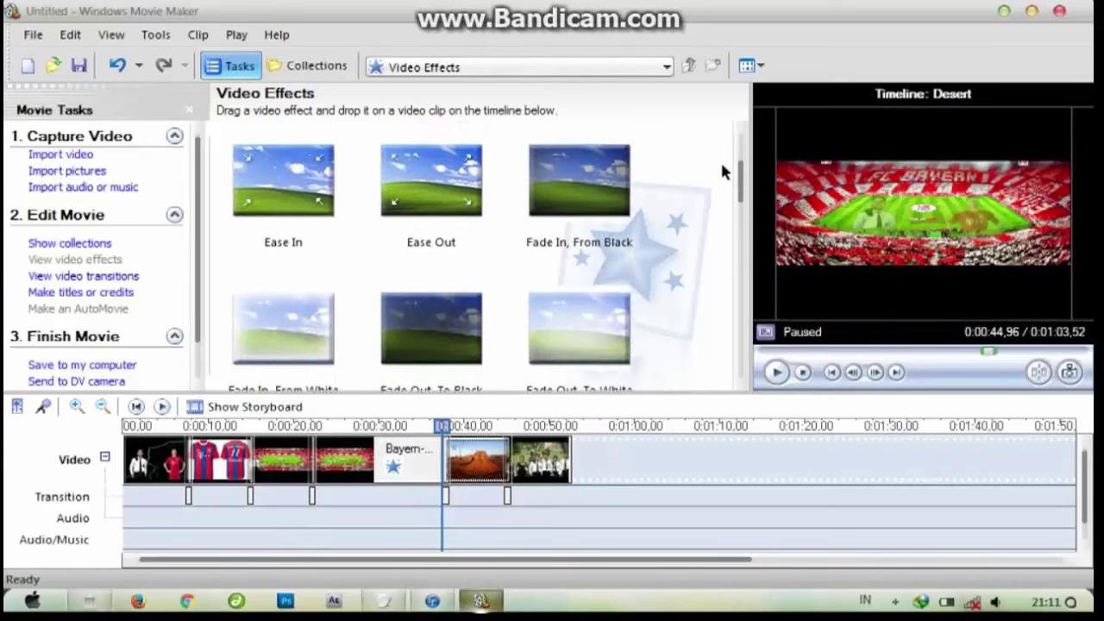
{"action": "left_click", "coordinate": [571, 265]}
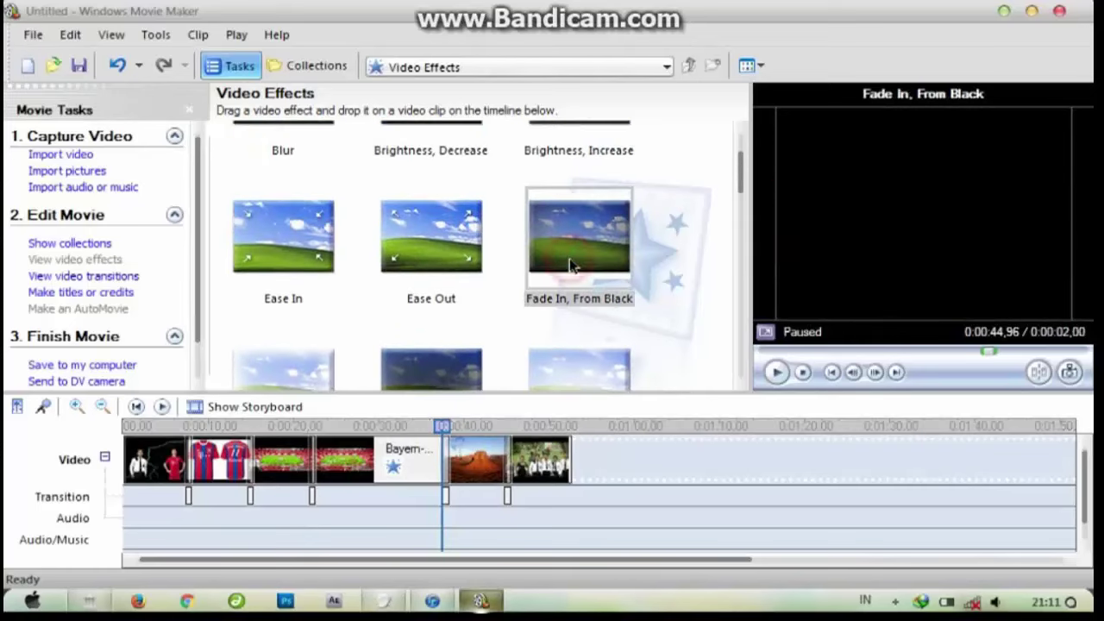
{"action": "left_click_drag", "start_coordinate": [571, 266], "coordinate": [528, 445]}
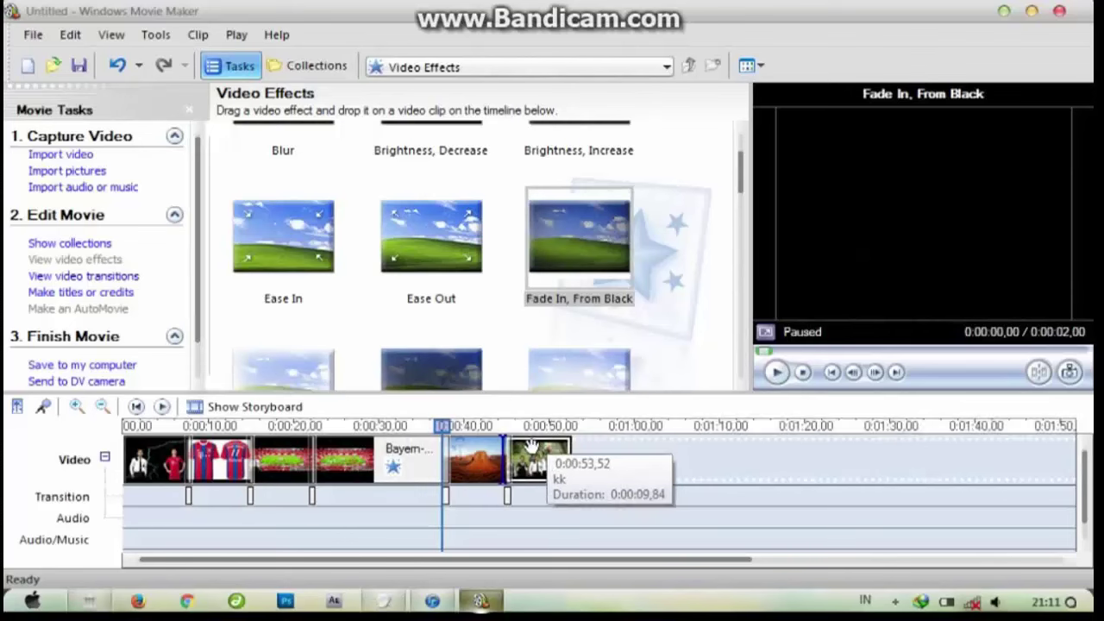
- Shorten the slowed-down Bayern-Munich-Allianz-Arena-Wallpaper-11 clip to about 11 seconds by trimming its end, and select the 32-riem clip
{"action": "left_click", "coordinate": [413, 461]}
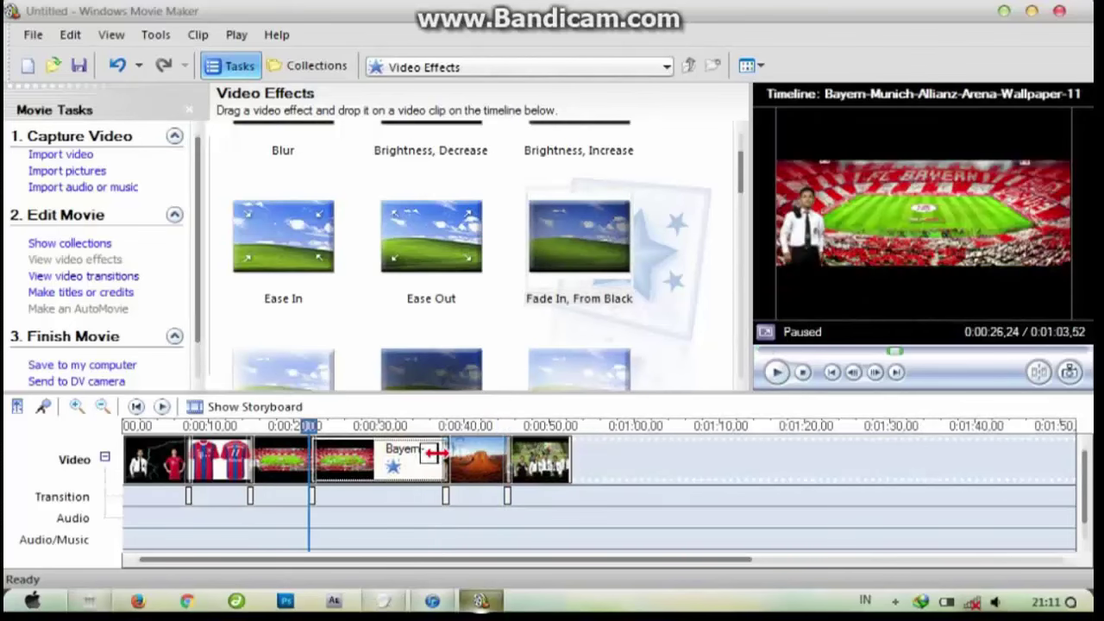
{"action": "mouse_move", "coordinate": [376, 457]}
{"action": "left_mouse_down"}
{"action": "mouse_move", "coordinate": [392, 456]}
{"action": "mouse_move", "coordinate": [382, 458]}
{"action": "left_mouse_up"}
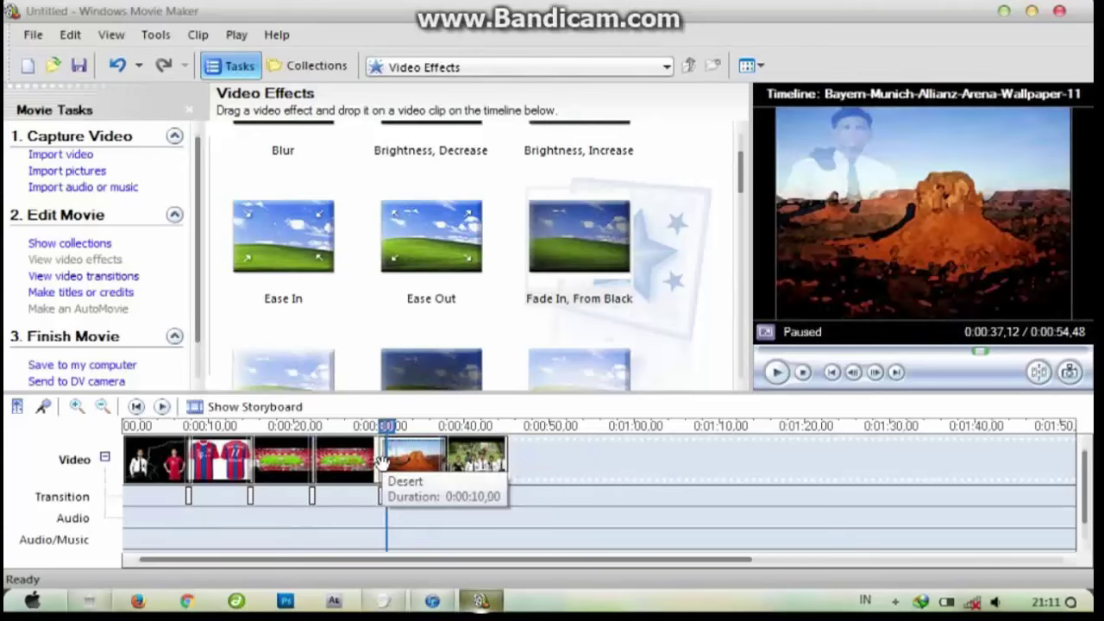
{"action": "left_click", "coordinate": [158, 464]}
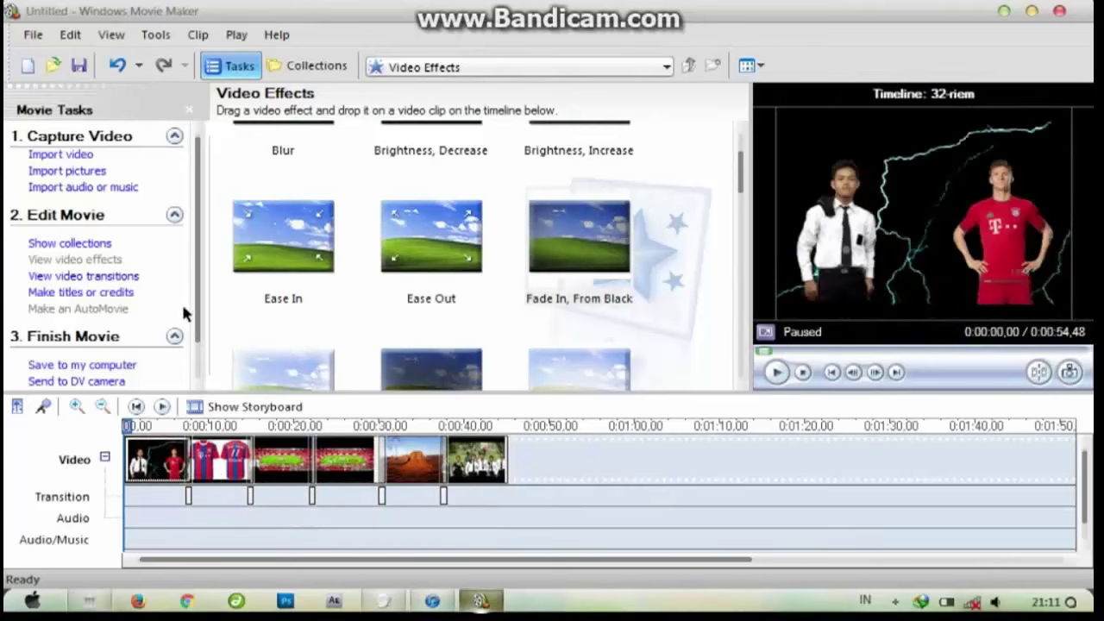
- Start a title at the beginning of the movie and enter the text "video percobaan"
{"action": "left_click_drag", "start_coordinate": [201, 302], "coordinate": [200, 351]}
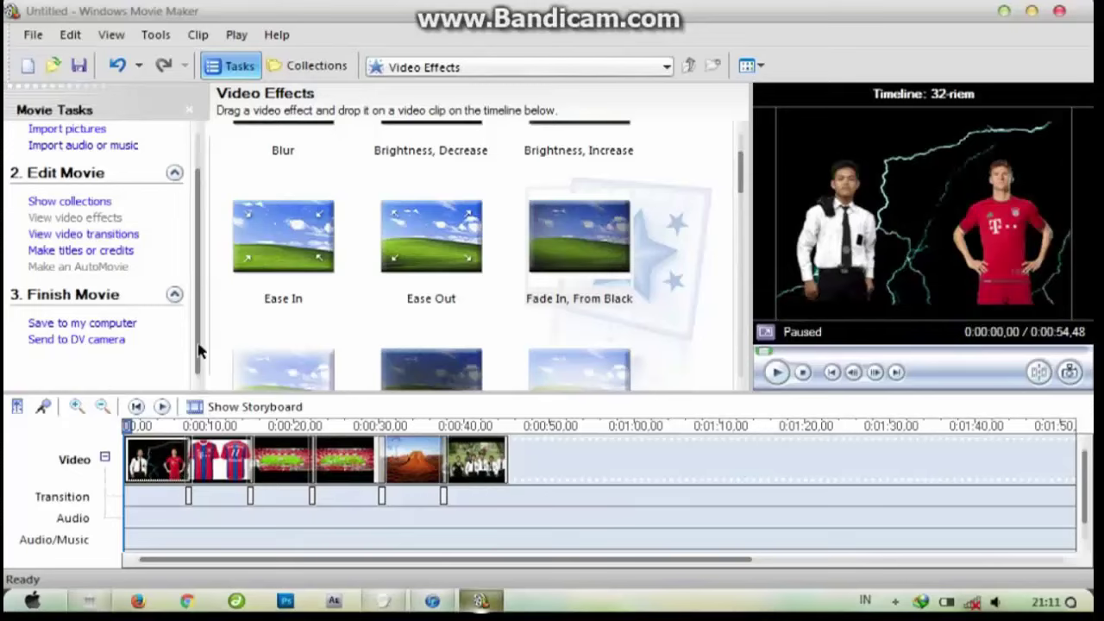
{"action": "left_click", "coordinate": [130, 250]}
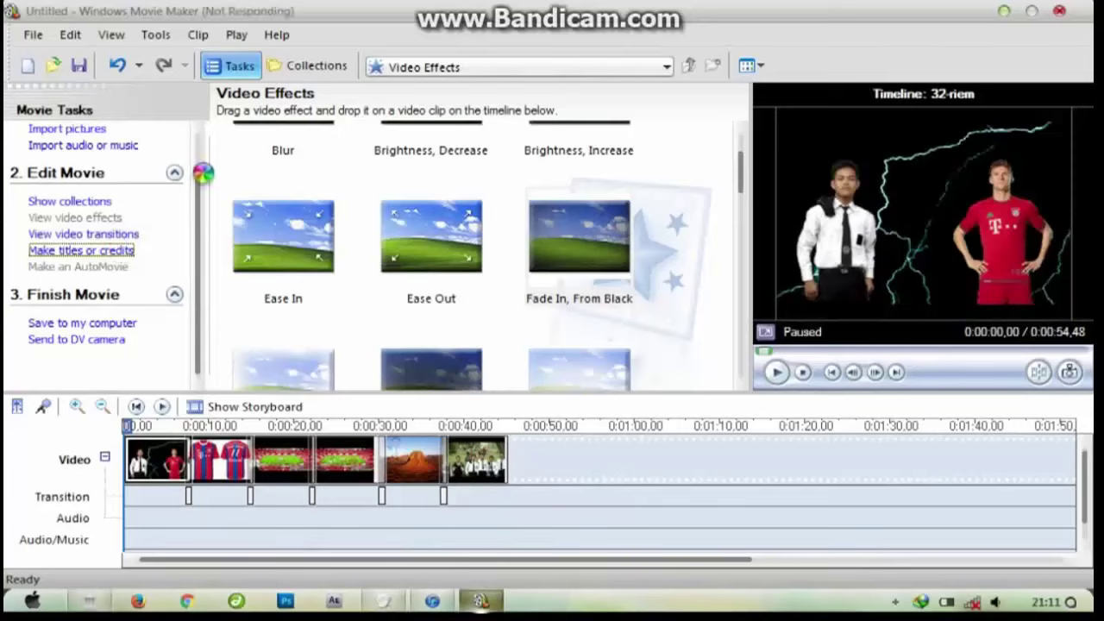
{"action": "left_click", "coordinate": [1005, 12]}
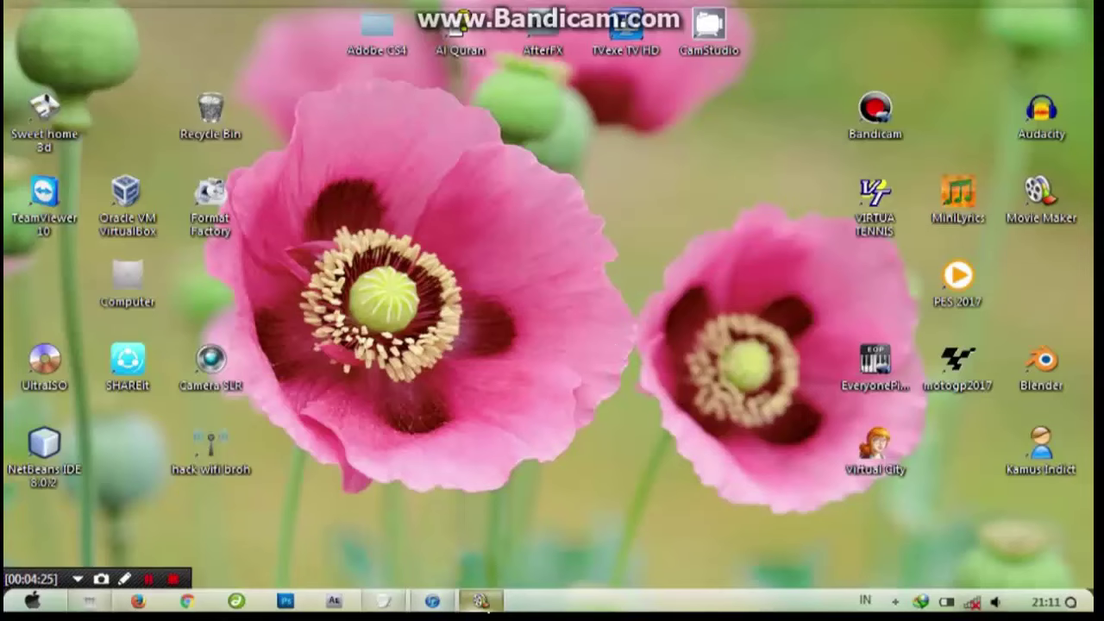
{"action": "left_click", "coordinate": [480, 601]}
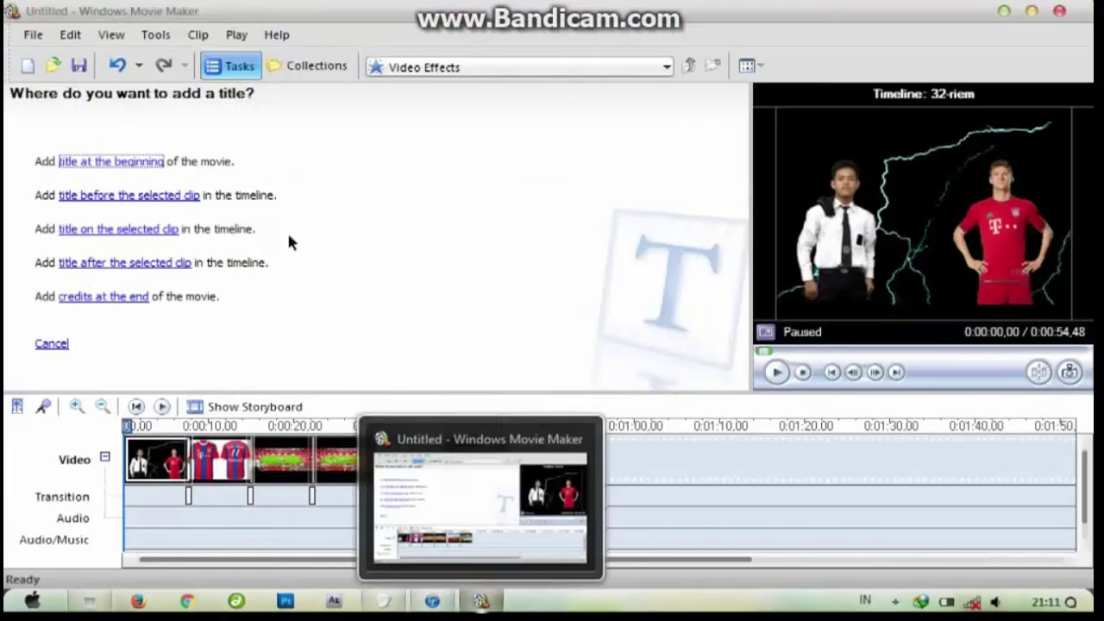
{"action": "left_click", "coordinate": [149, 164]}
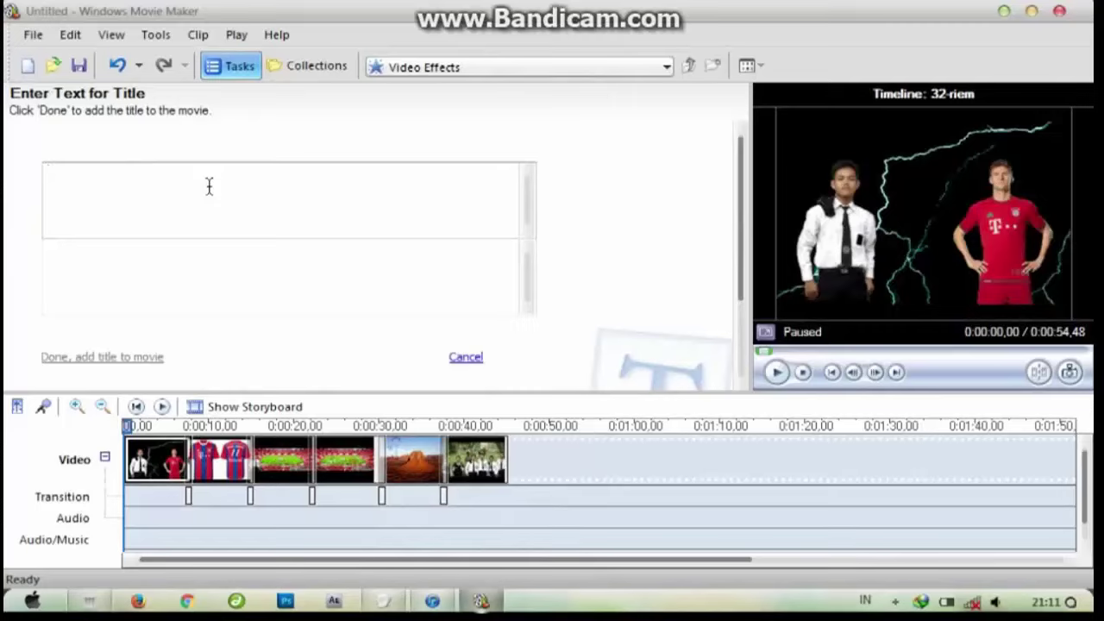
{"action": "type", "text": "video percobaan"}
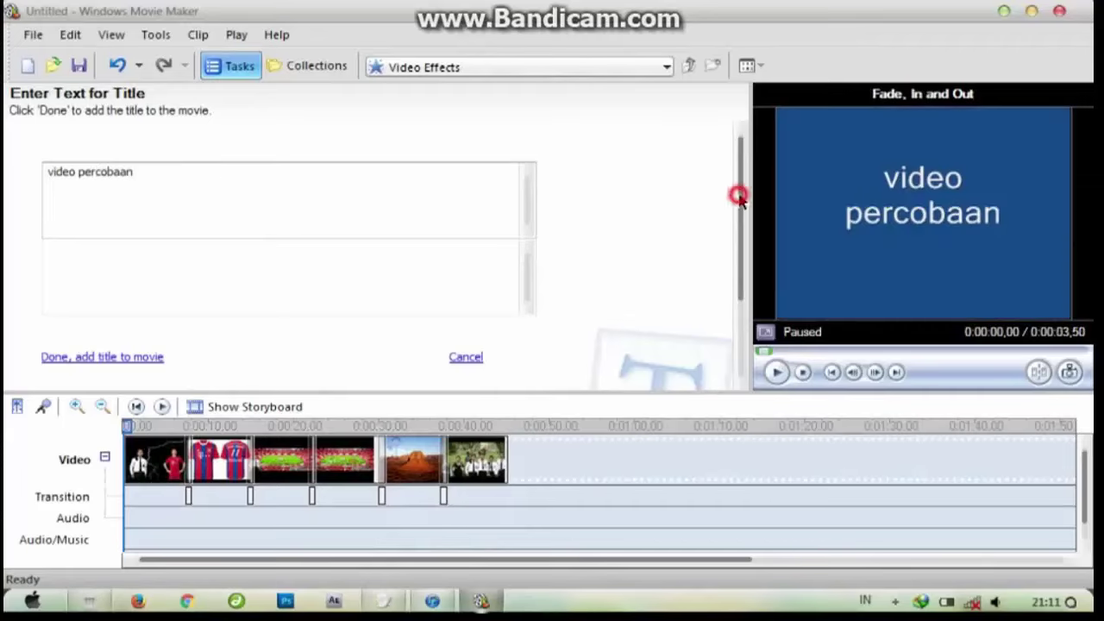
- Change the opening title's animation to Mirror
{"action": "left_click_drag", "start_coordinate": [738, 197], "coordinate": [744, 266]}
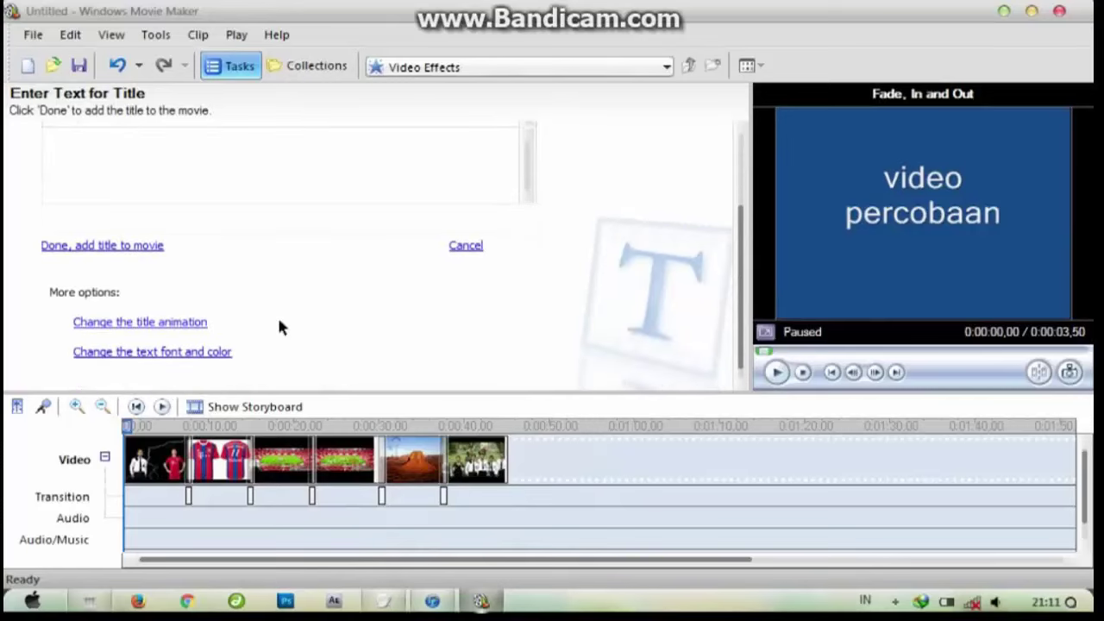
{"action": "left_click", "coordinate": [191, 325]}
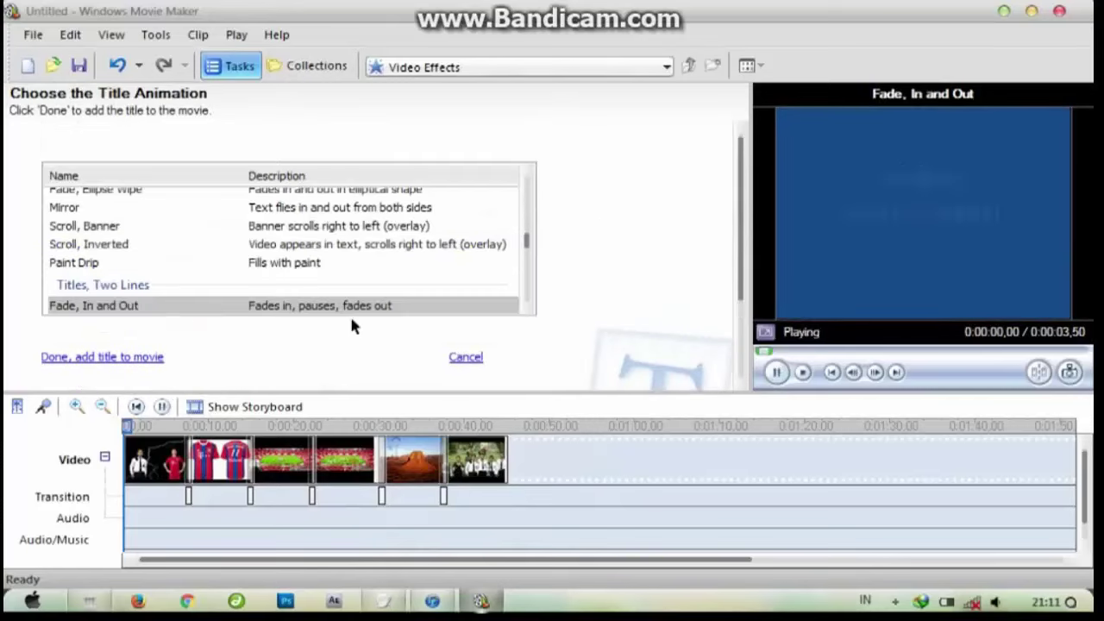
{"action": "left_click_drag", "start_coordinate": [529, 244], "coordinate": [527, 235]}
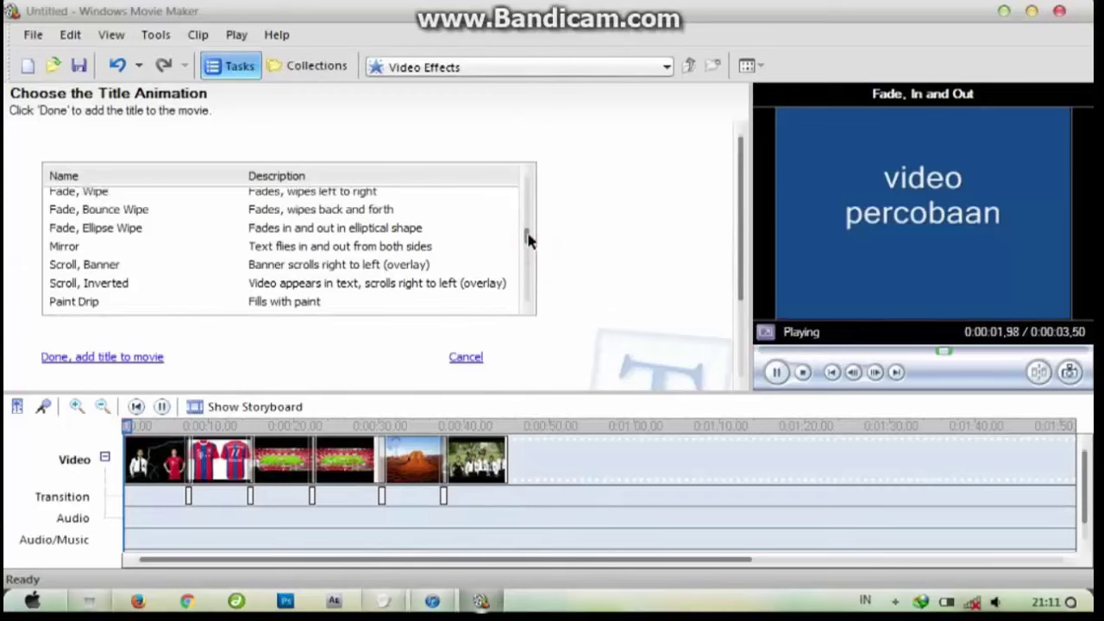
{"action": "left_click", "coordinate": [286, 255]}
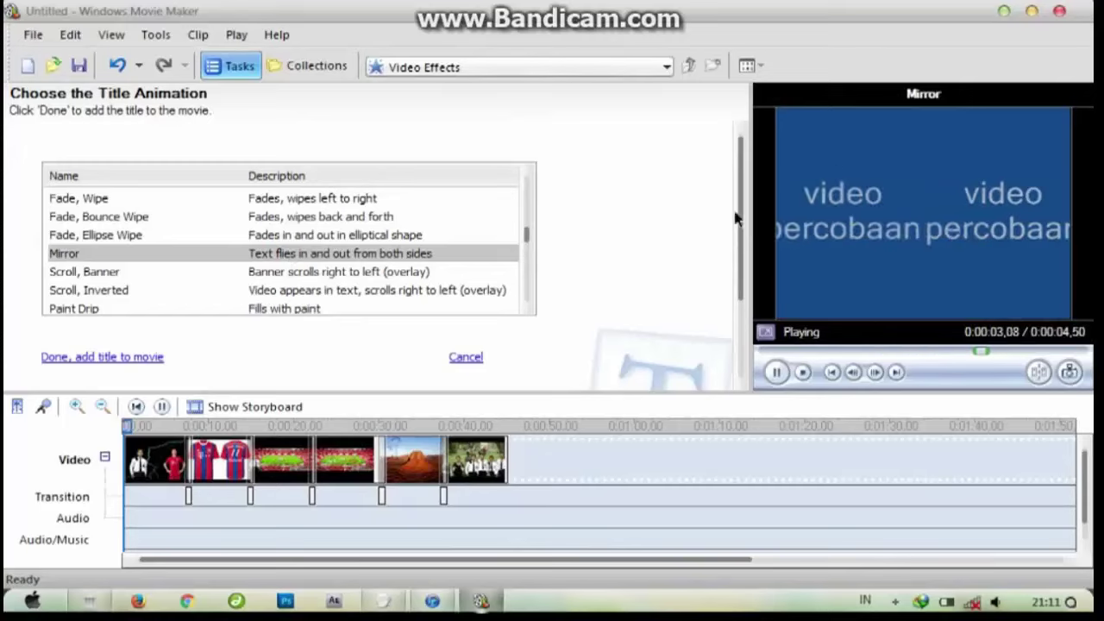
{"action": "left_click_drag", "start_coordinate": [744, 211], "coordinate": [740, 302]}
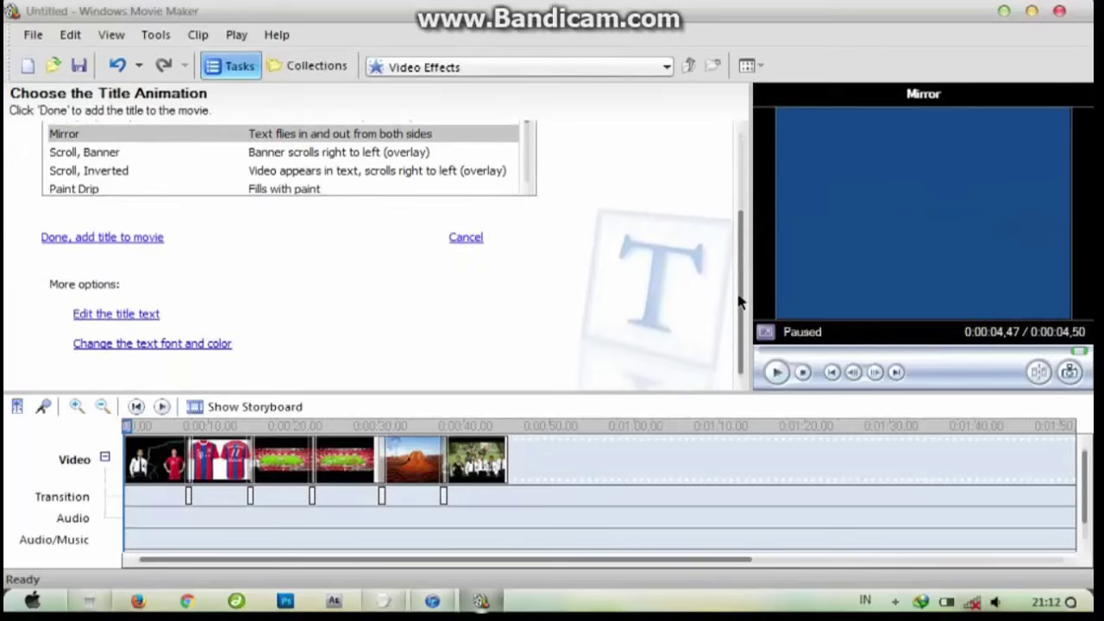
- Set the opening title's font to Segoe Print and add the title to the movie
{"action": "left_click", "coordinate": [219, 345]}
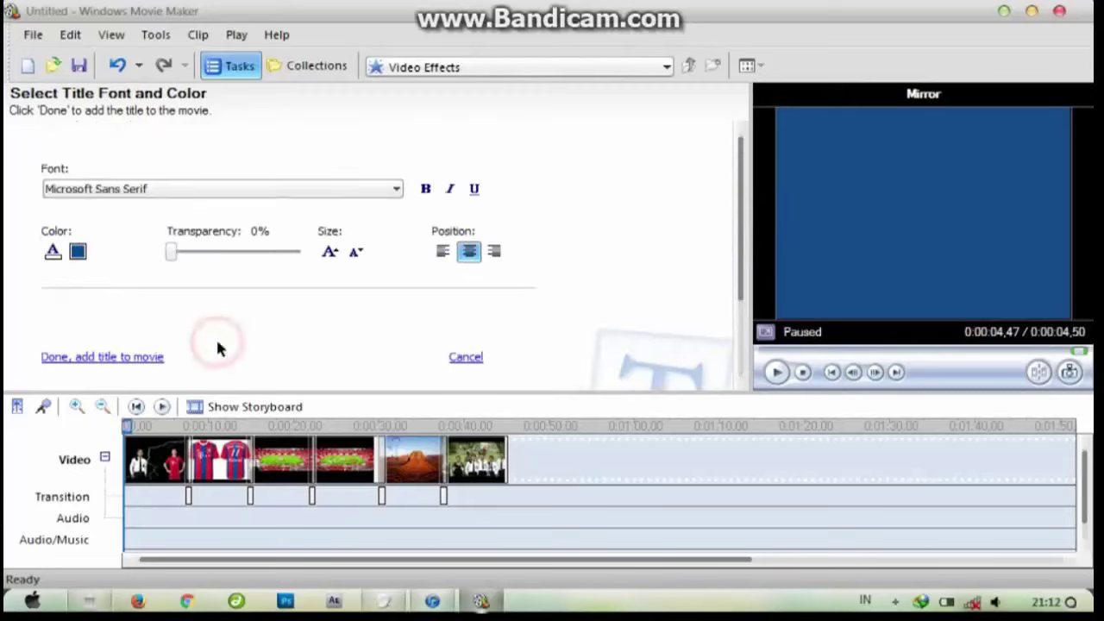
{"action": "left_click", "coordinate": [393, 189]}
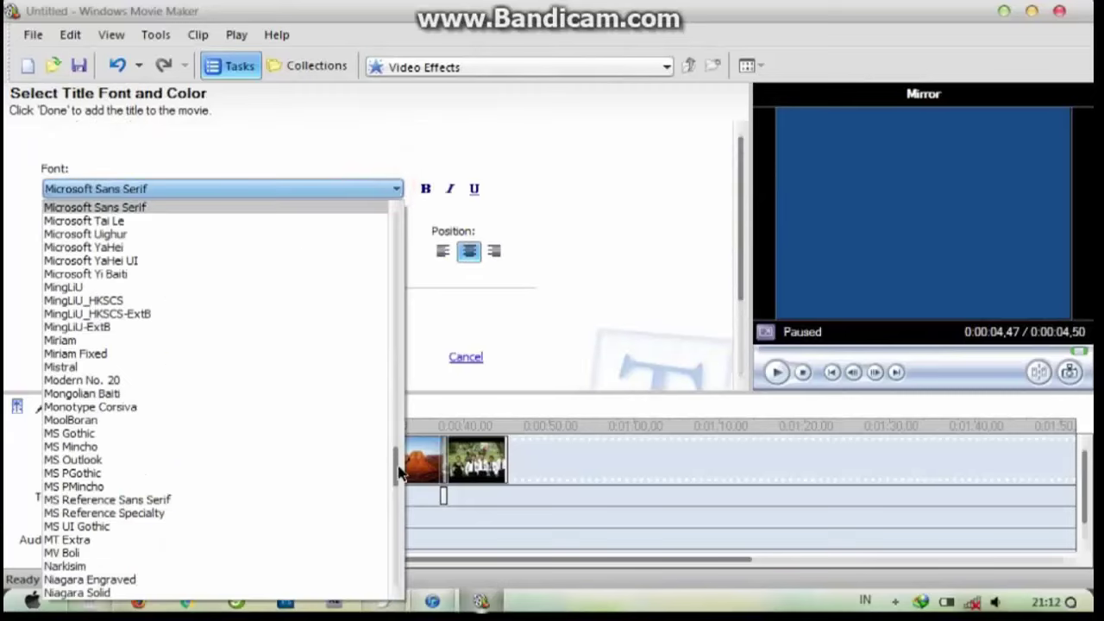
{"action": "left_click_drag", "start_coordinate": [399, 472], "coordinate": [390, 543]}
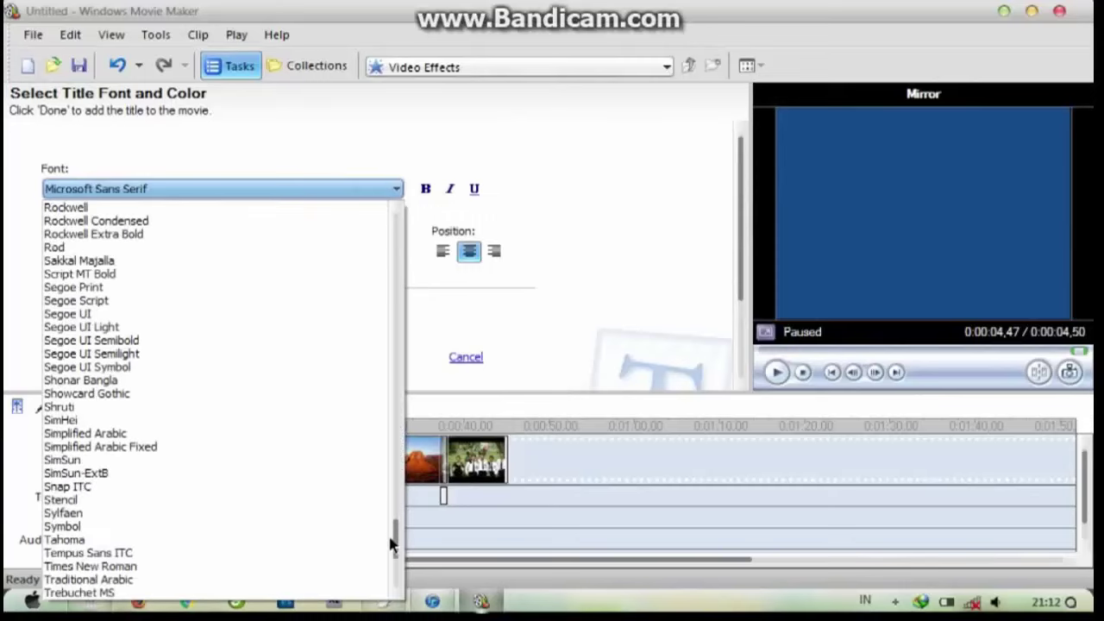
{"action": "left_click", "coordinate": [177, 290]}
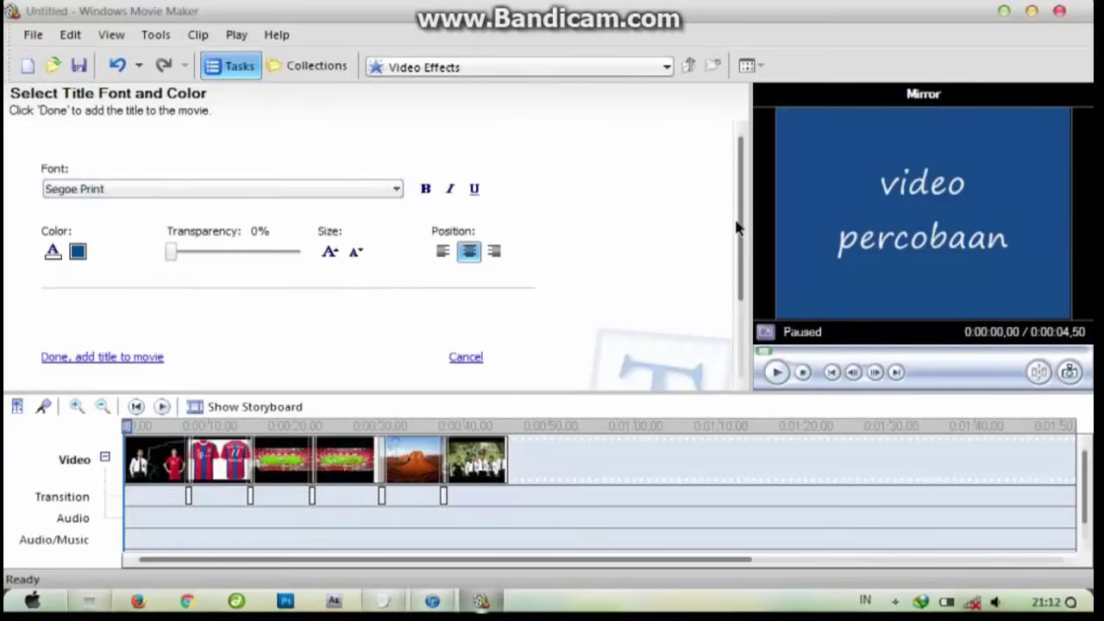
{"action": "left_click_drag", "start_coordinate": [736, 227], "coordinate": [738, 315]}
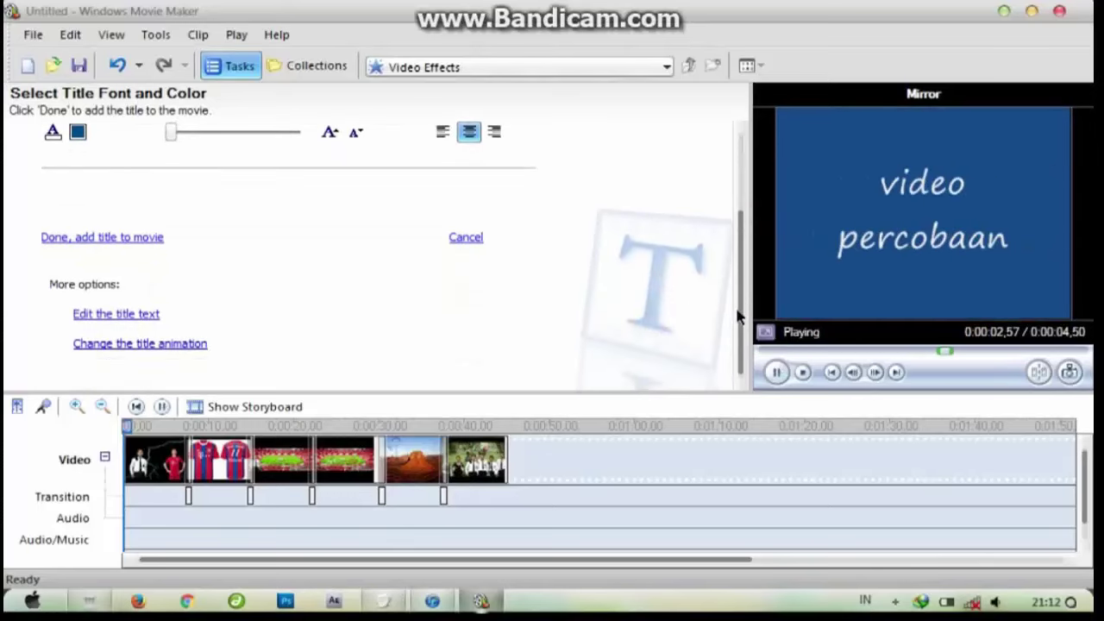
{"action": "left_click", "coordinate": [152, 243]}
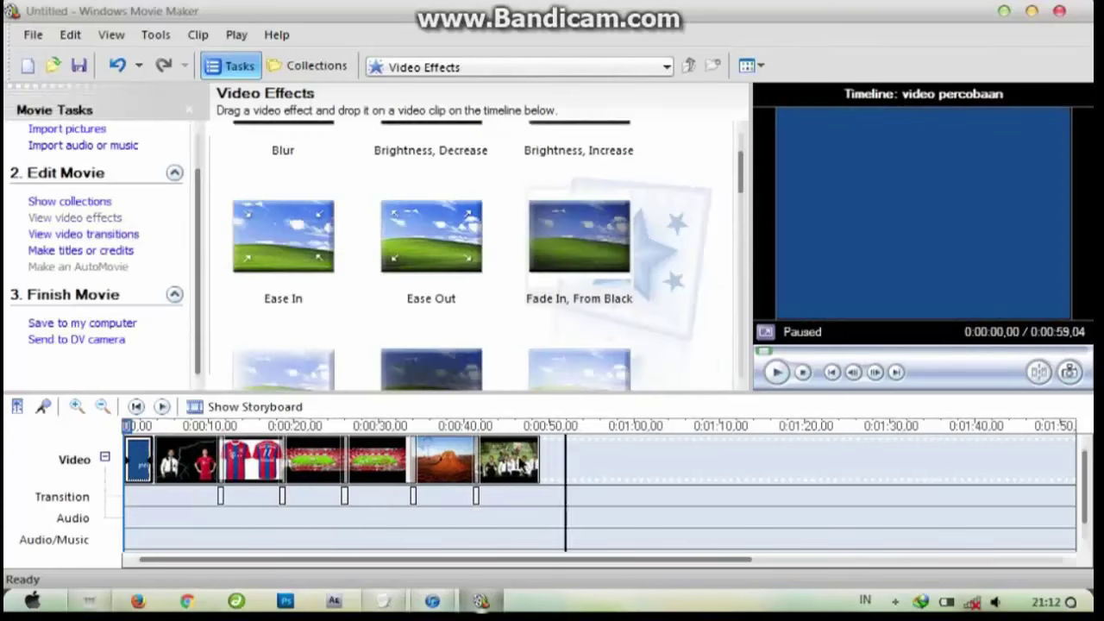
- Start credits at the end of the movie and enter "Sekian Terimakasih" as their heading
{"action": "left_click", "coordinate": [112, 250]}
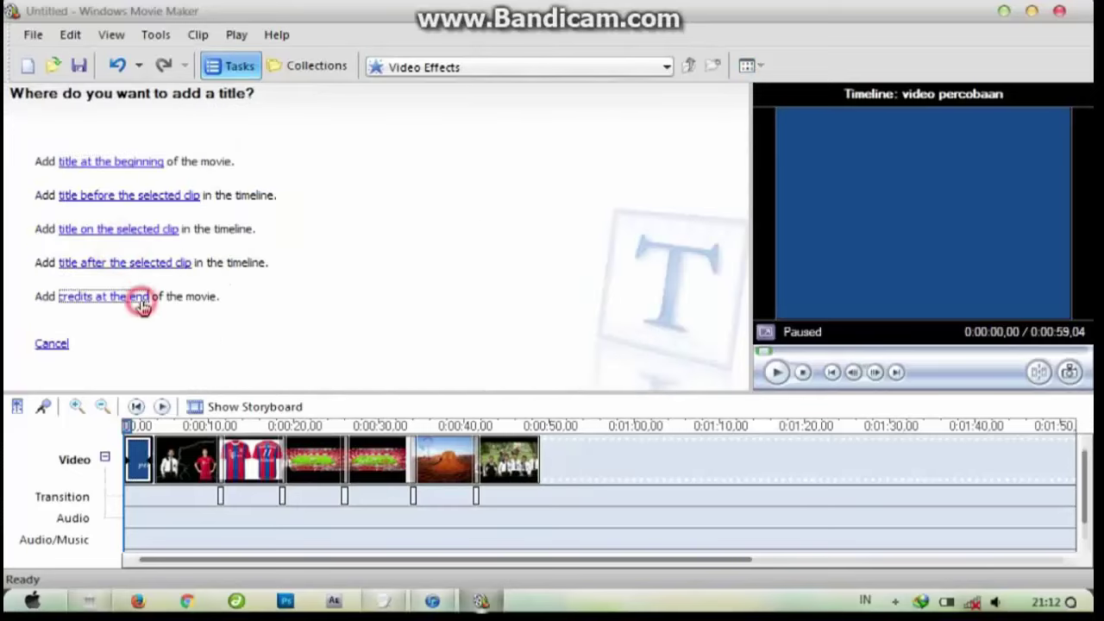
{"action": "left_click", "coordinate": [140, 298]}
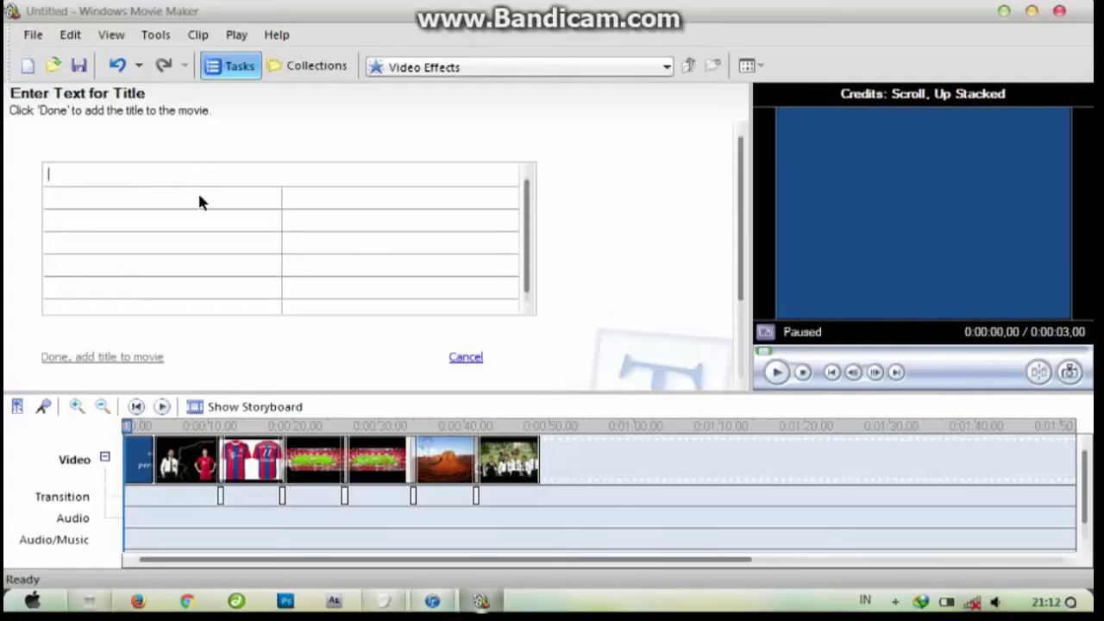
{"action": "left_click", "coordinate": [198, 192]}
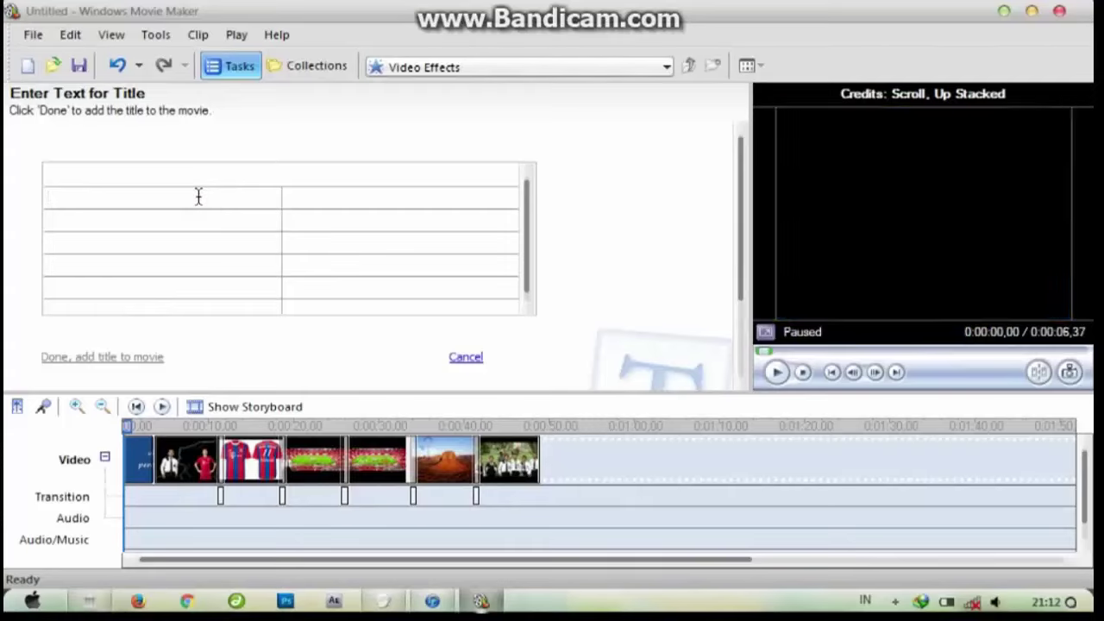
{"action": "left_click", "coordinate": [208, 171]}
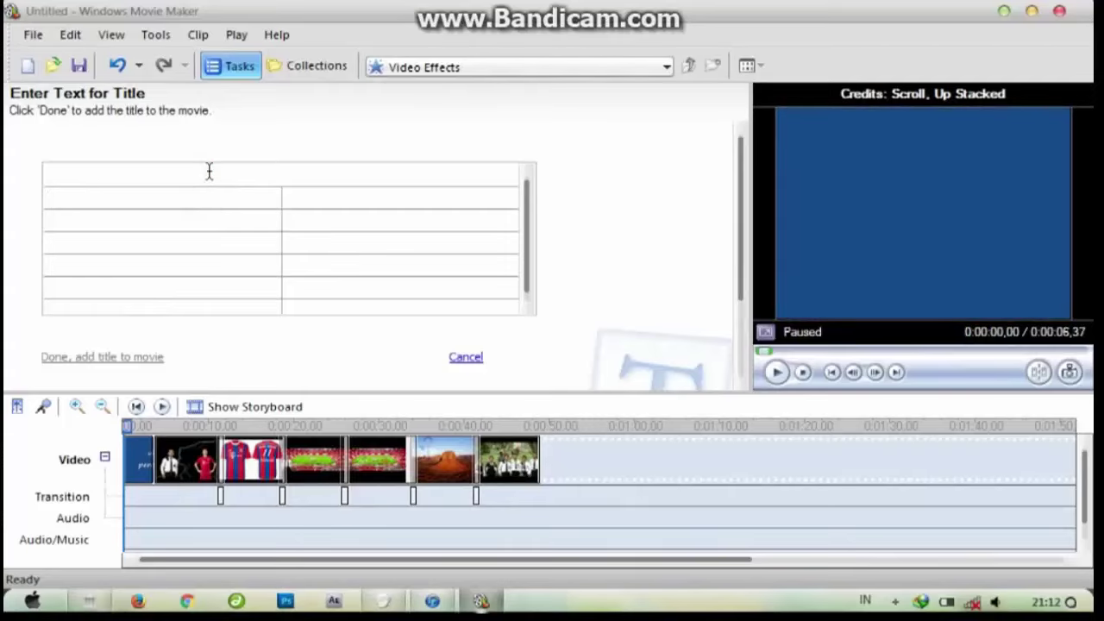
{"action": "type", "text": "Sekian Terimakasih"}
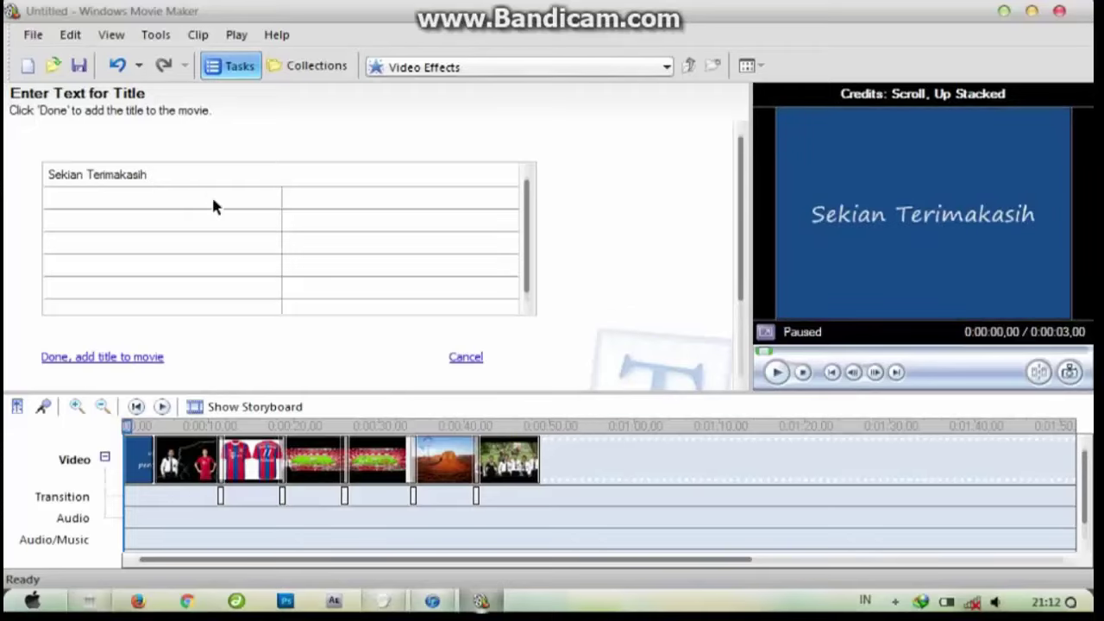
- Fill in the credit roles "Karya" and "Editor" with the creator's name for each, and add the credits to the movie
{"action": "left_click", "coordinate": [161, 192]}
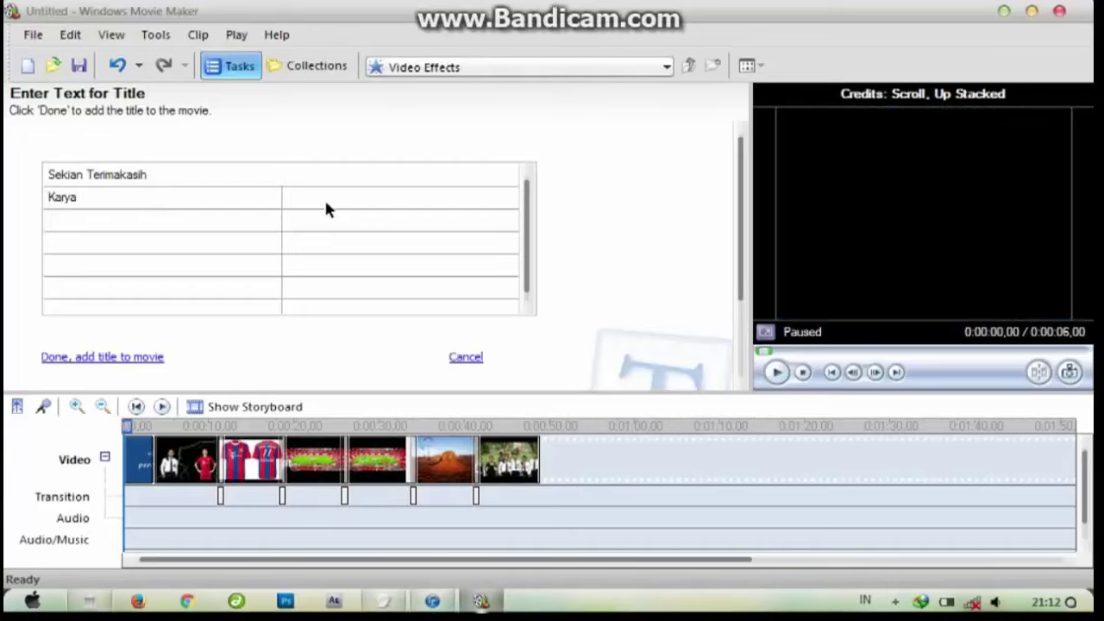
{"action": "left_click", "coordinate": [324, 197]}
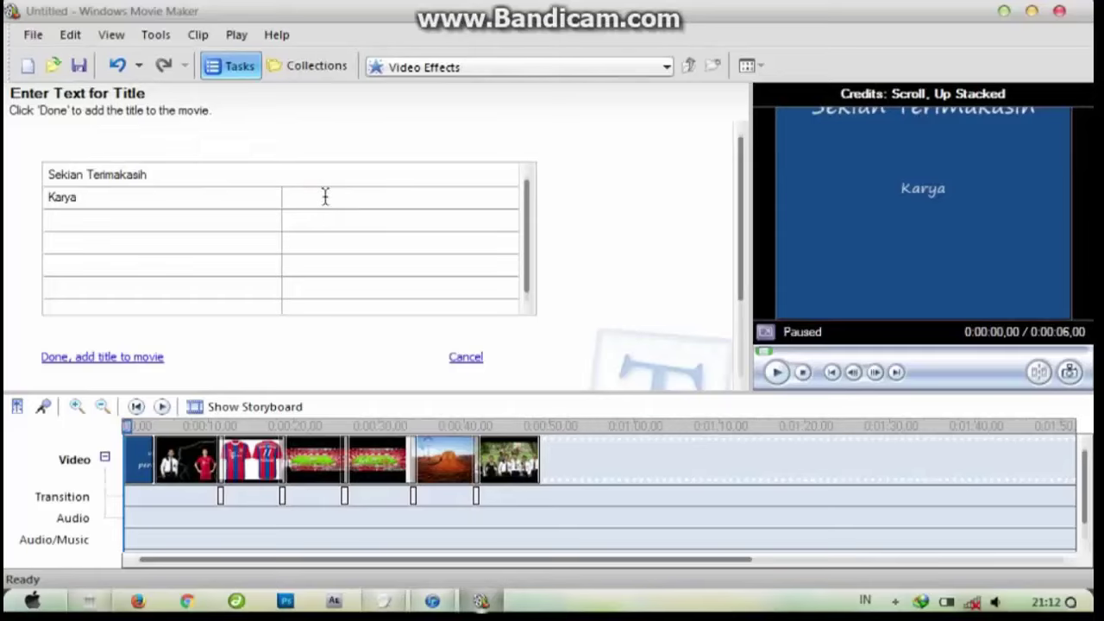
{"action": "type", "text": "NovaL"}
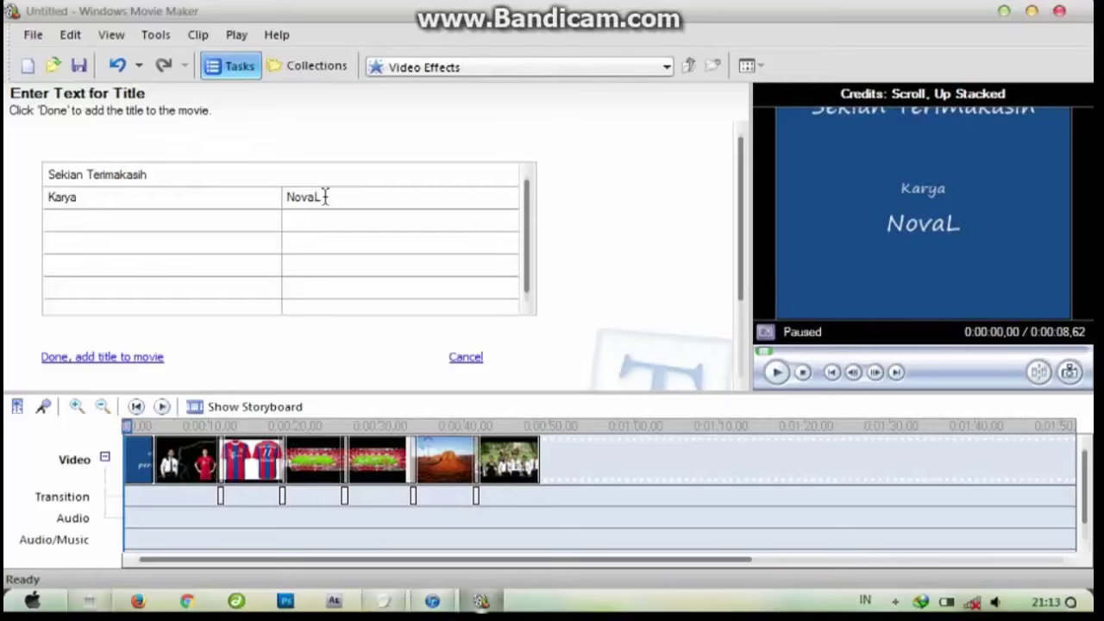
{"action": "left_click", "coordinate": [236, 217]}
{"action": "type", "text": "Editor"}
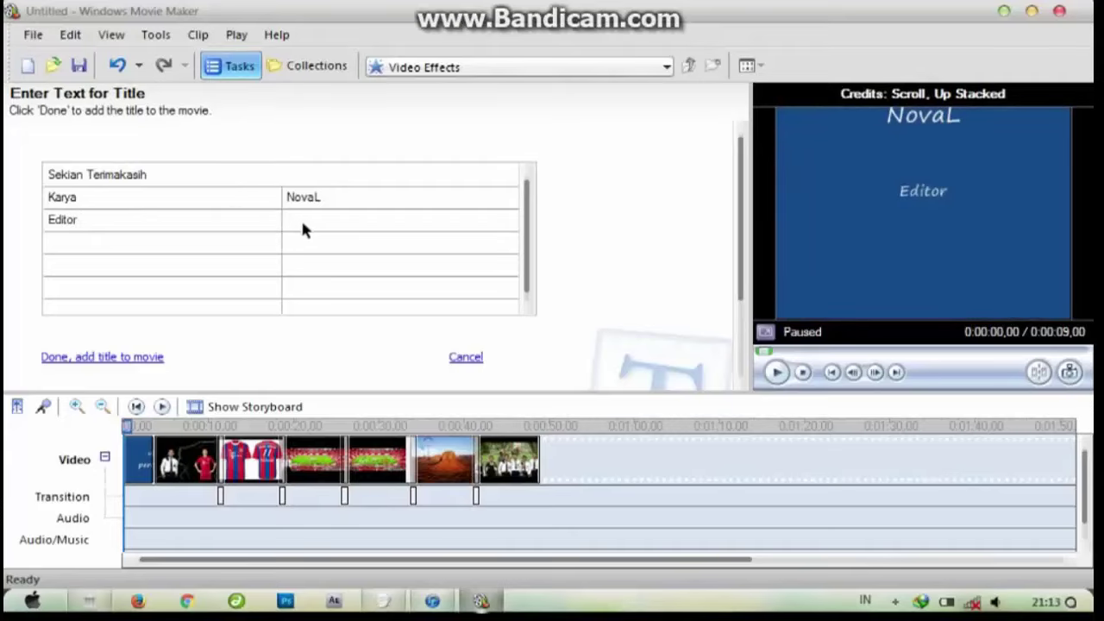
{"action": "left_click", "coordinate": [303, 220]}
{"action": "type", "text": "NovaL"}
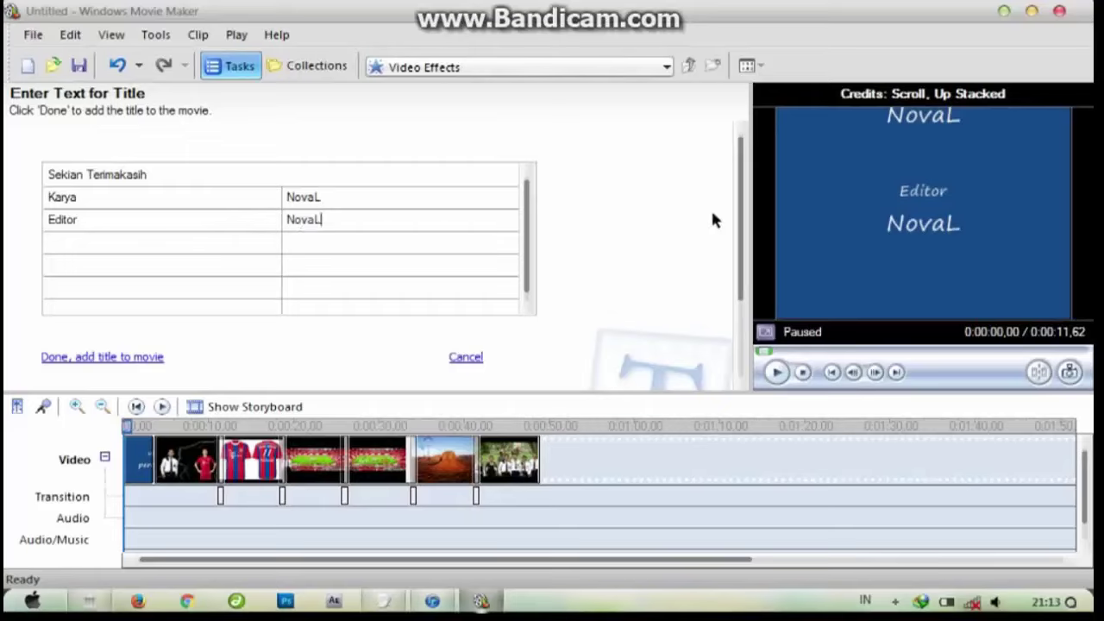
{"action": "left_click_drag", "start_coordinate": [740, 220], "coordinate": [733, 315]}
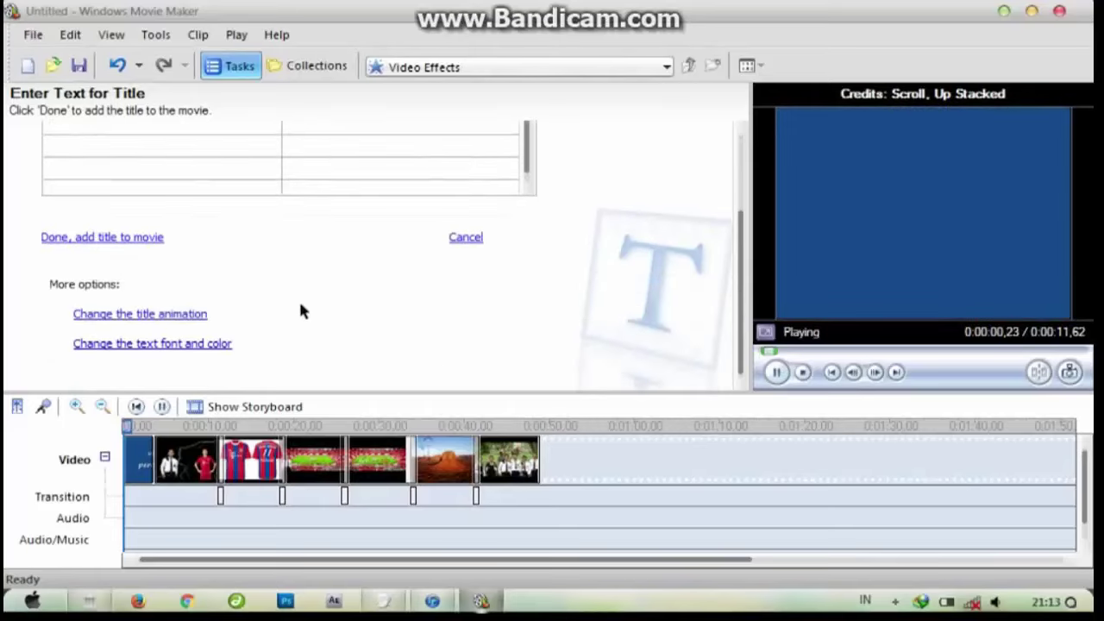
{"action": "left_click", "coordinate": [129, 238]}
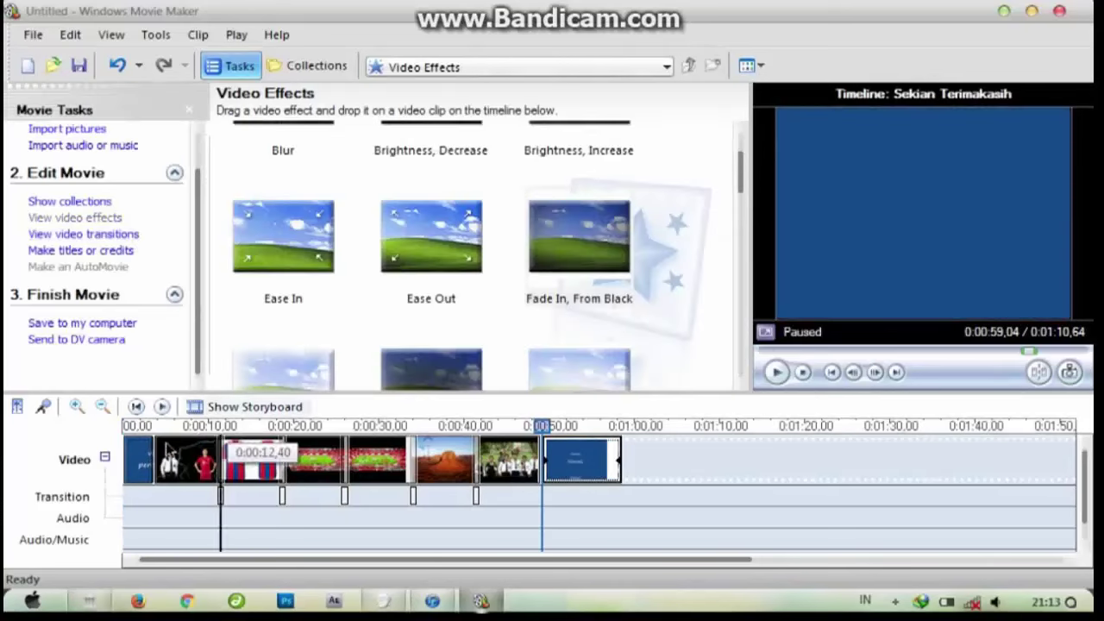
- Preview the whole movie from the opening title through to the end credits
{"action": "left_click", "coordinate": [142, 457]}
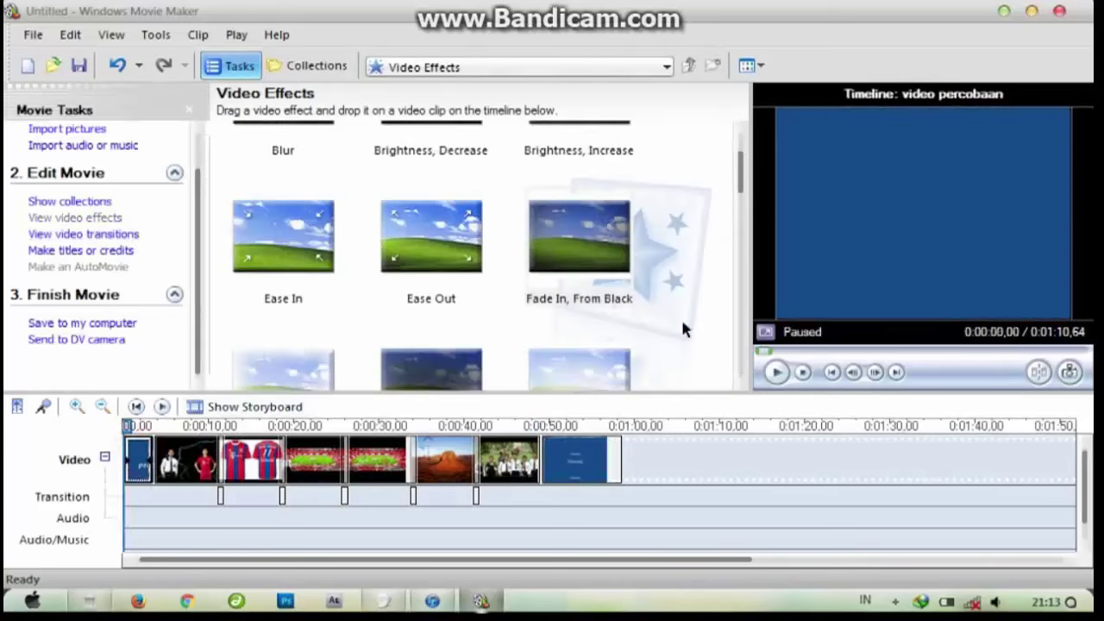
{"action": "left_click", "coordinate": [776, 373]}
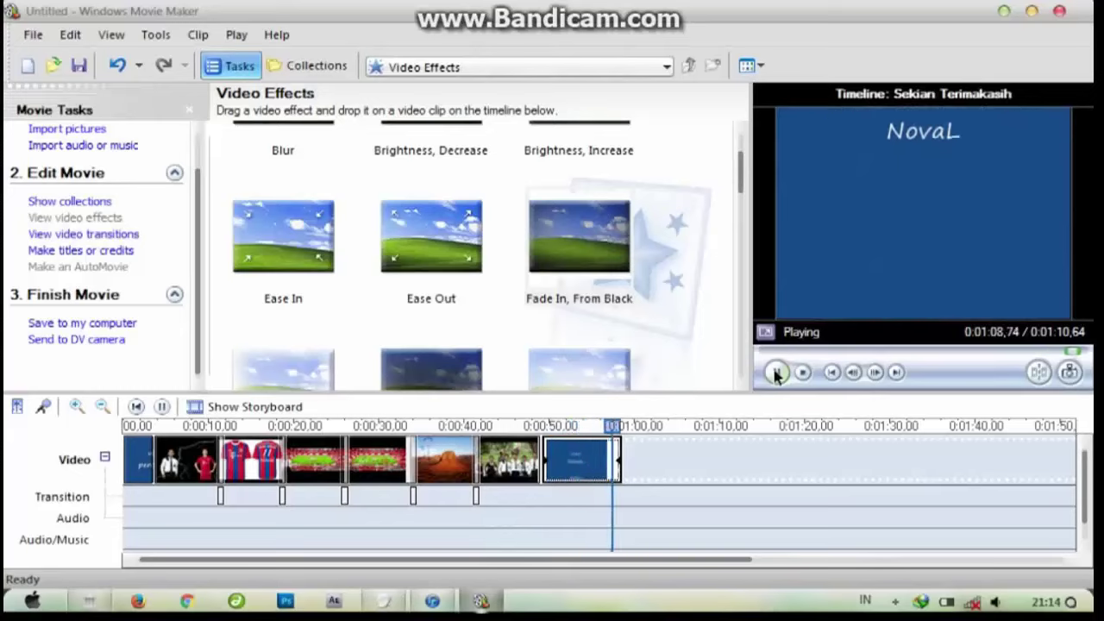
{"action": "left_click", "coordinate": [776, 373]}
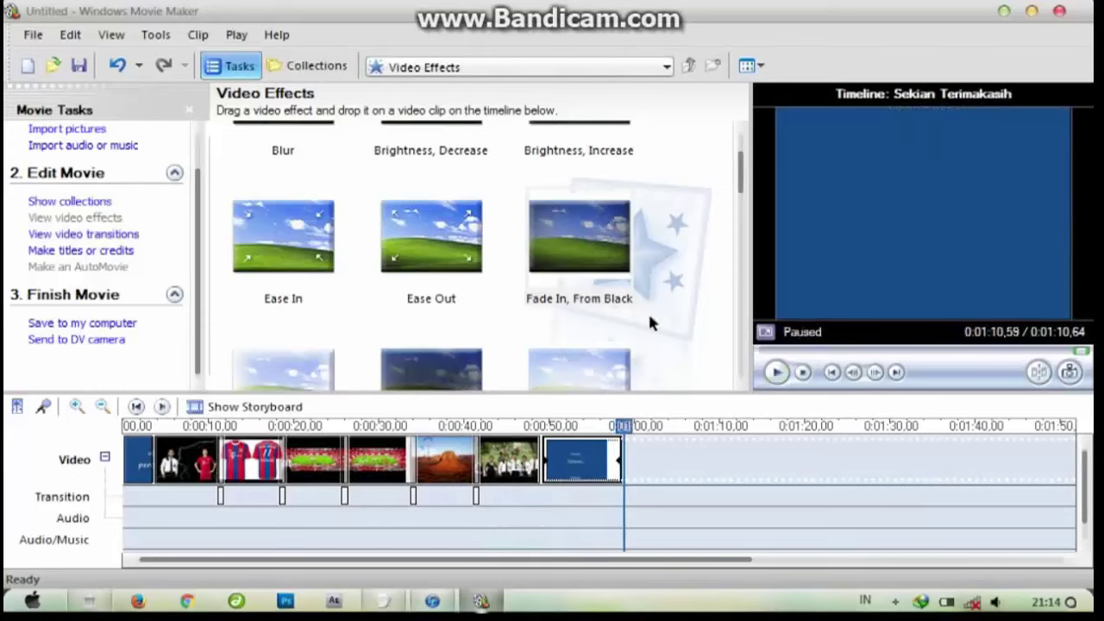
- Save the movie to the computer as Movie_0003 in the sing apik folder, using best quality for playback
{"action": "left_click", "coordinate": [108, 324]}
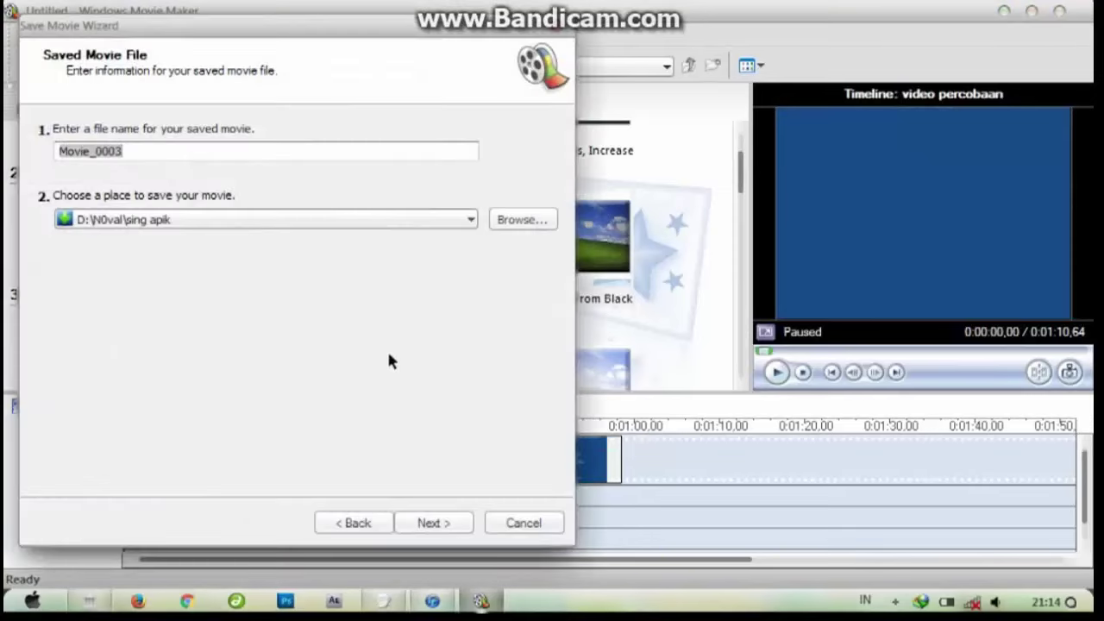
{"action": "left_click", "coordinate": [429, 524]}
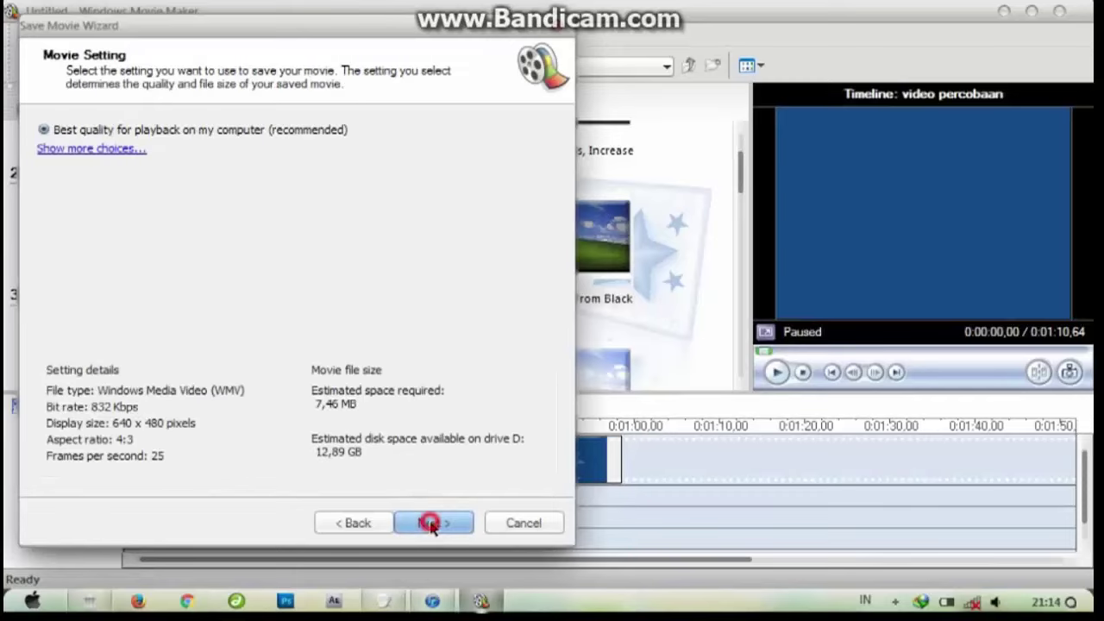
{"action": "left_click", "coordinate": [430, 524]}
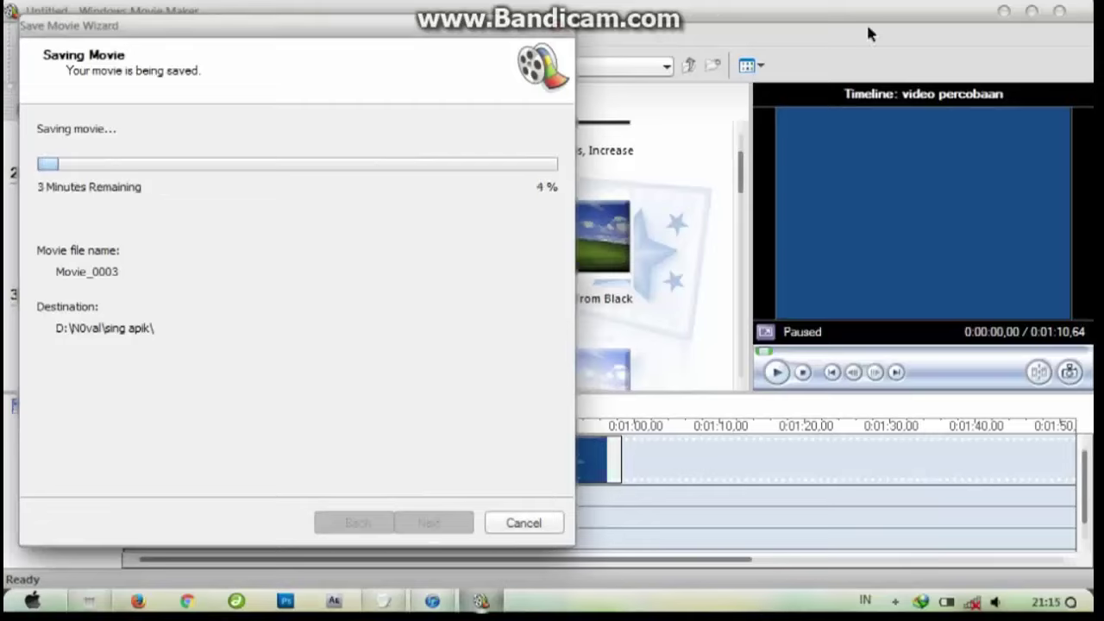
{"action": "left_click_drag", "start_coordinate": [438, 28], "coordinate": [665, 49]}
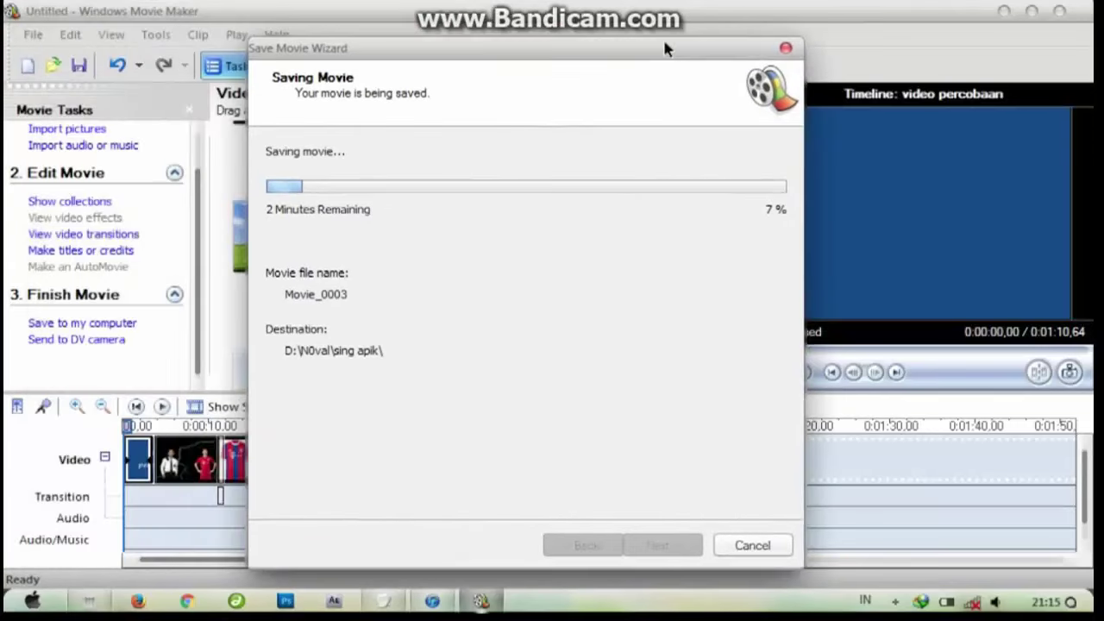
- Switch to Notepad and replace the whole introductory note with new text starting with "sekl"
{"action": "left_click", "coordinate": [381, 600]}
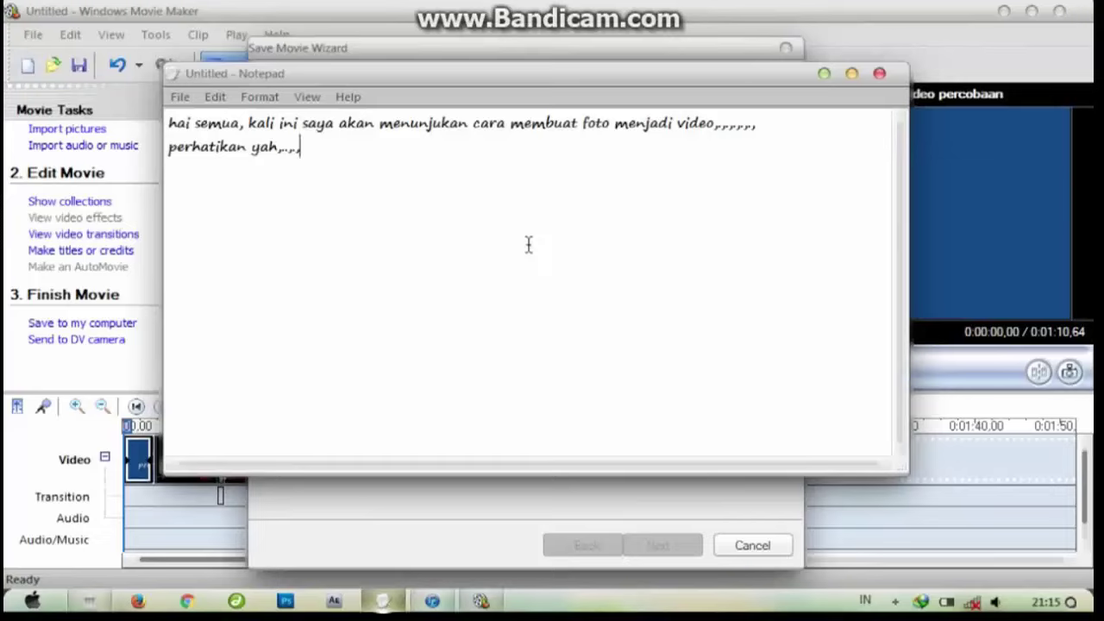
{"action": "key", "text": "ctrl+a"}
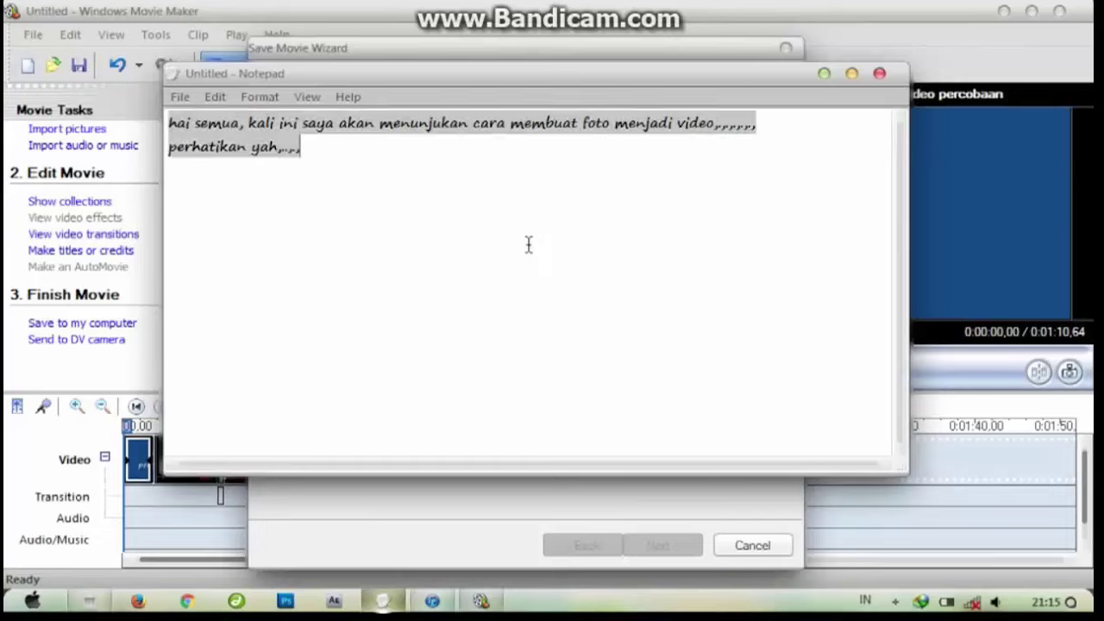
{"action": "type", "text": "sekl"}
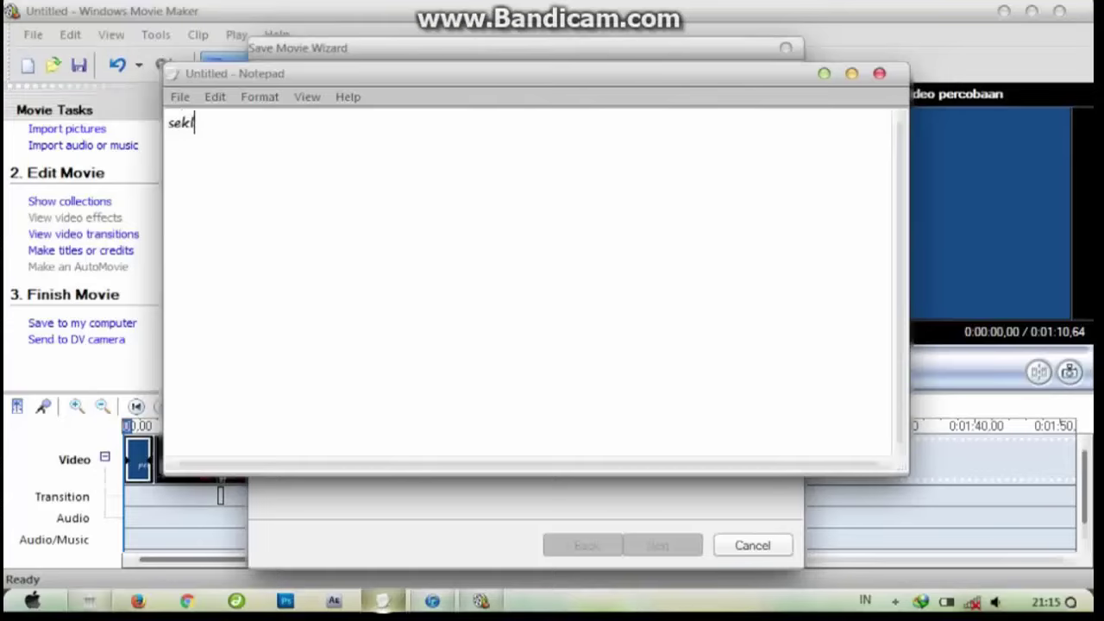